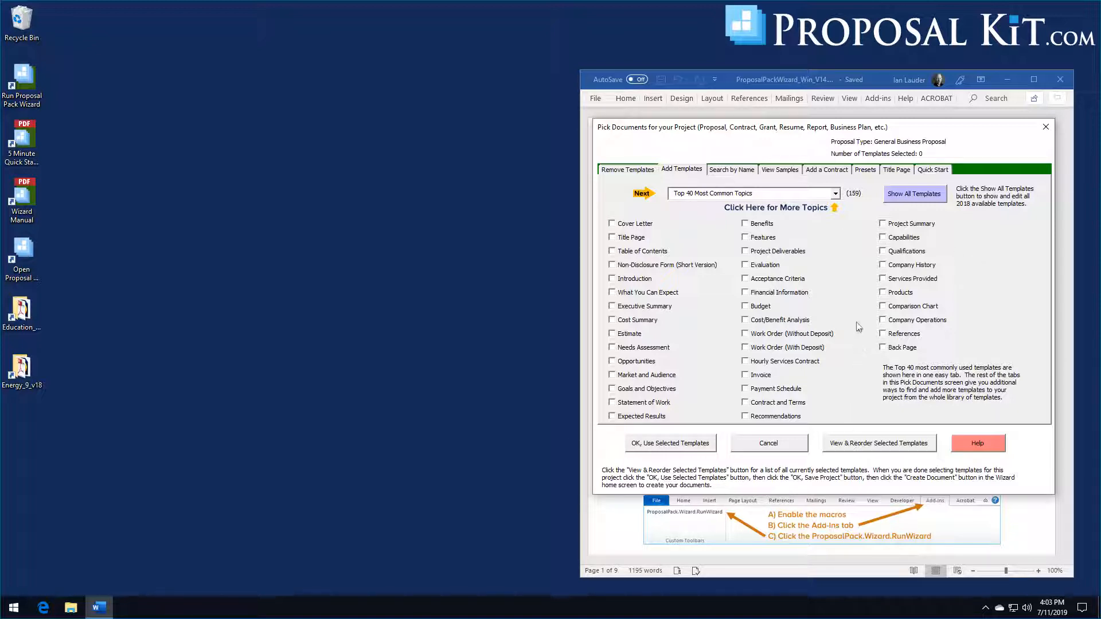
Step: Browse the template topic categories and review both pages of the Grants topics
click(836, 195)
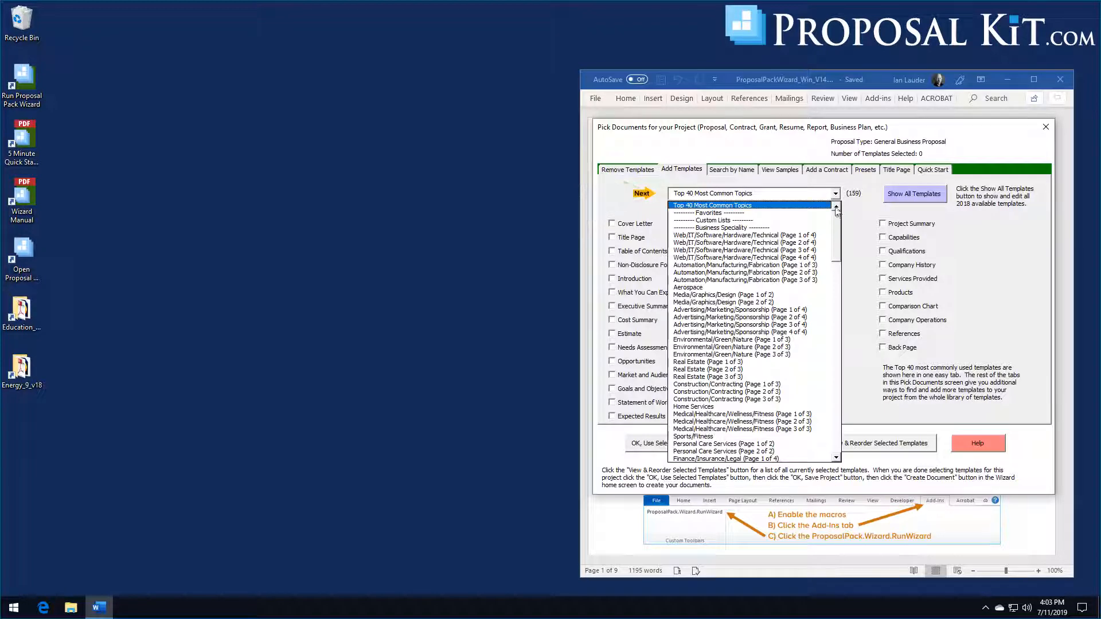
drag(836, 224, 839, 263)
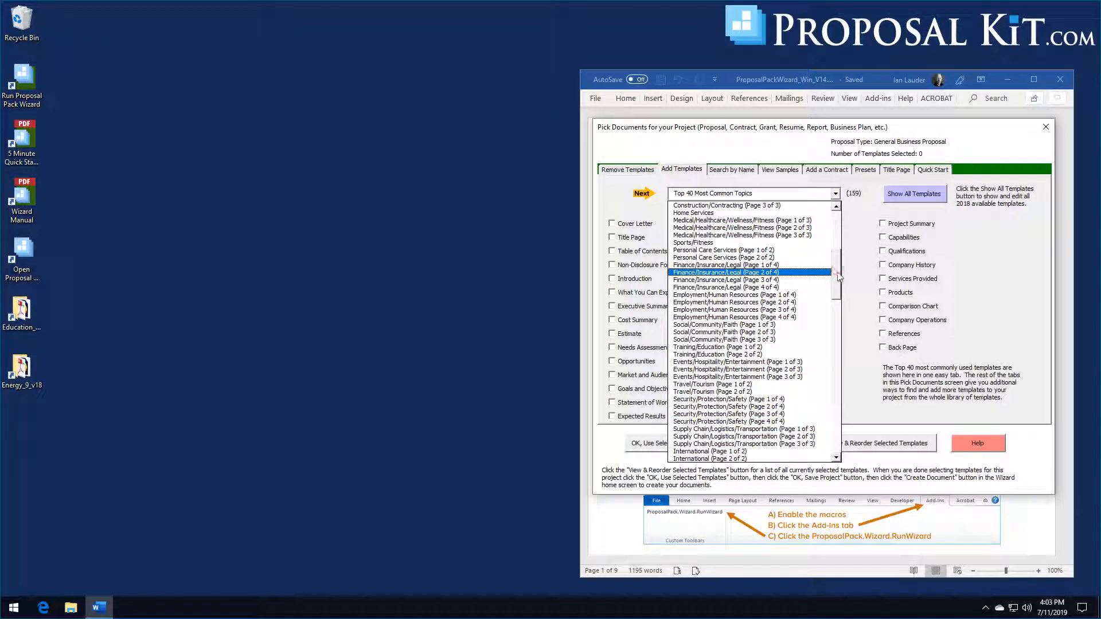
drag(837, 274, 842, 342)
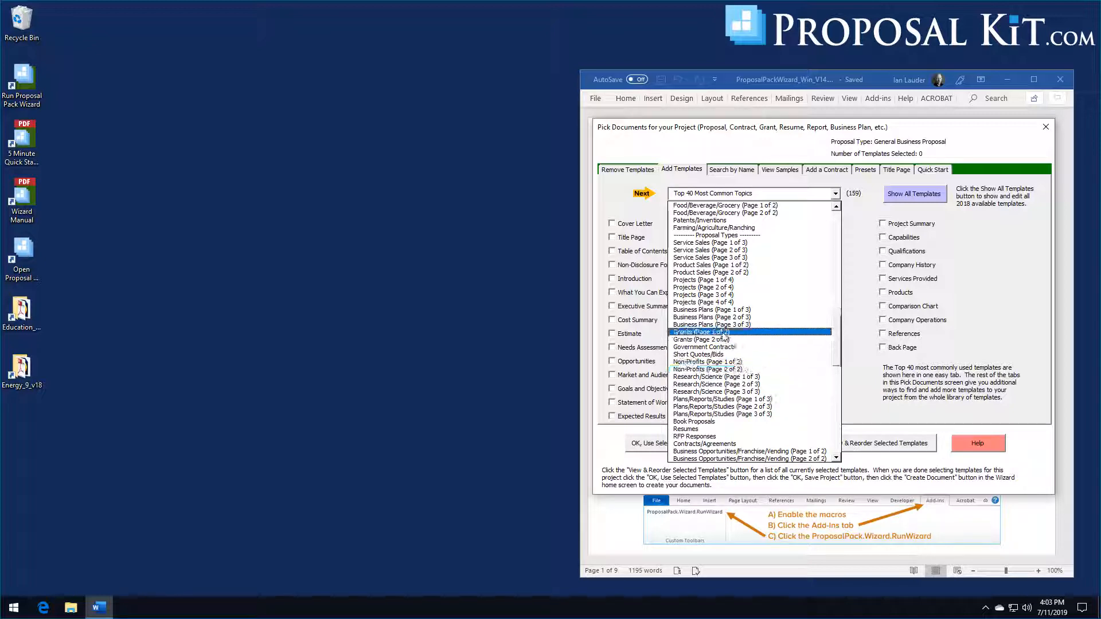
click(691, 333)
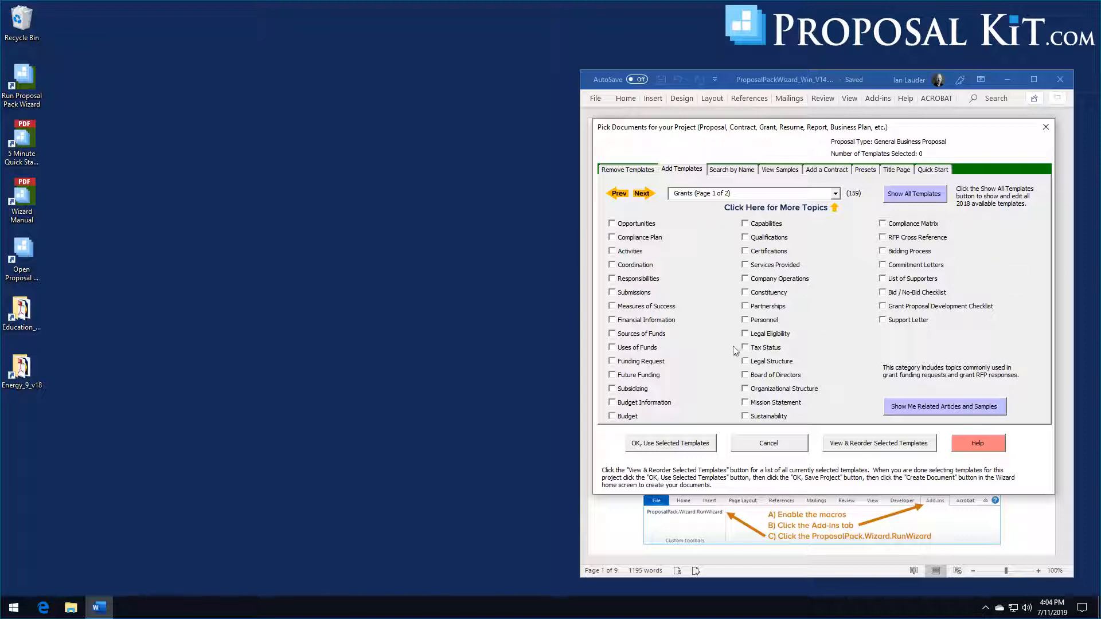
click(643, 194)
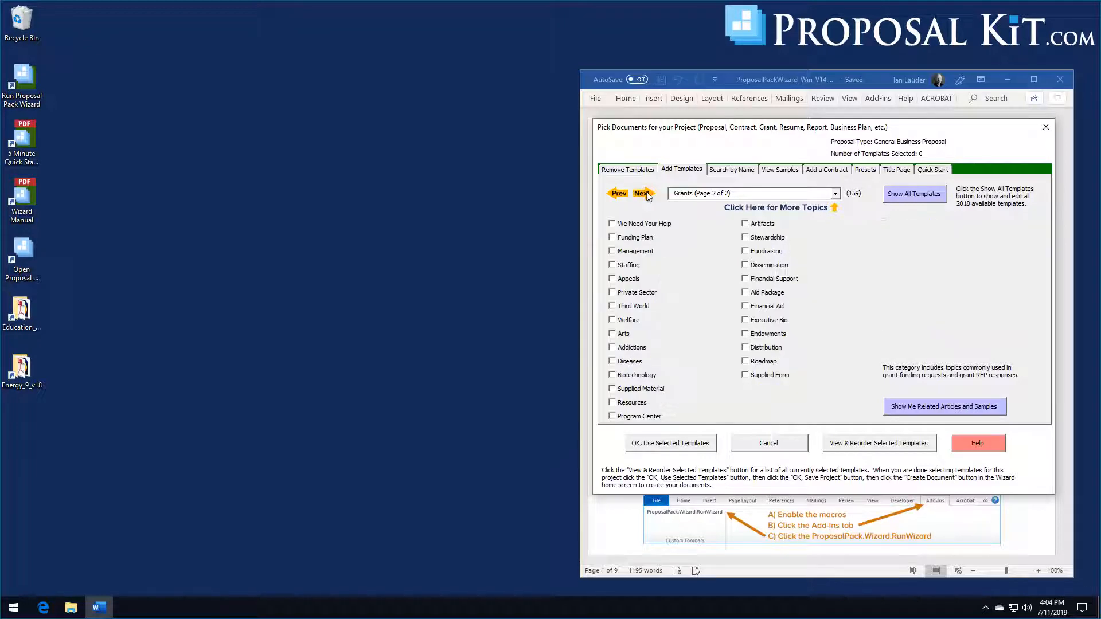
Step: Find the About Your Company category among the template topics and review both of its pages
click(835, 194)
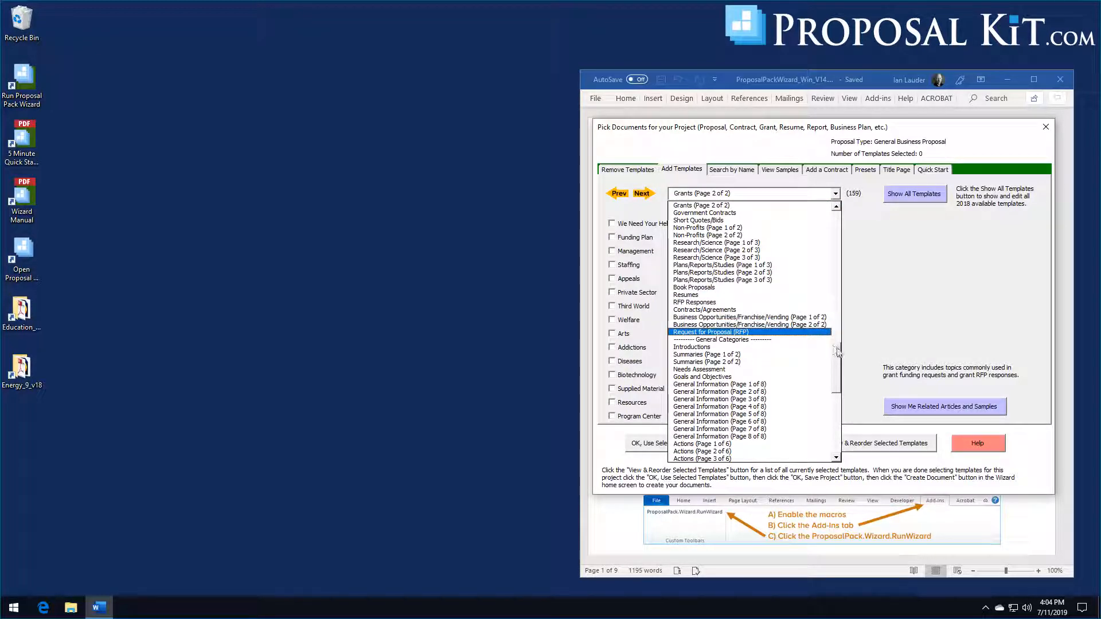
drag(837, 367, 839, 420)
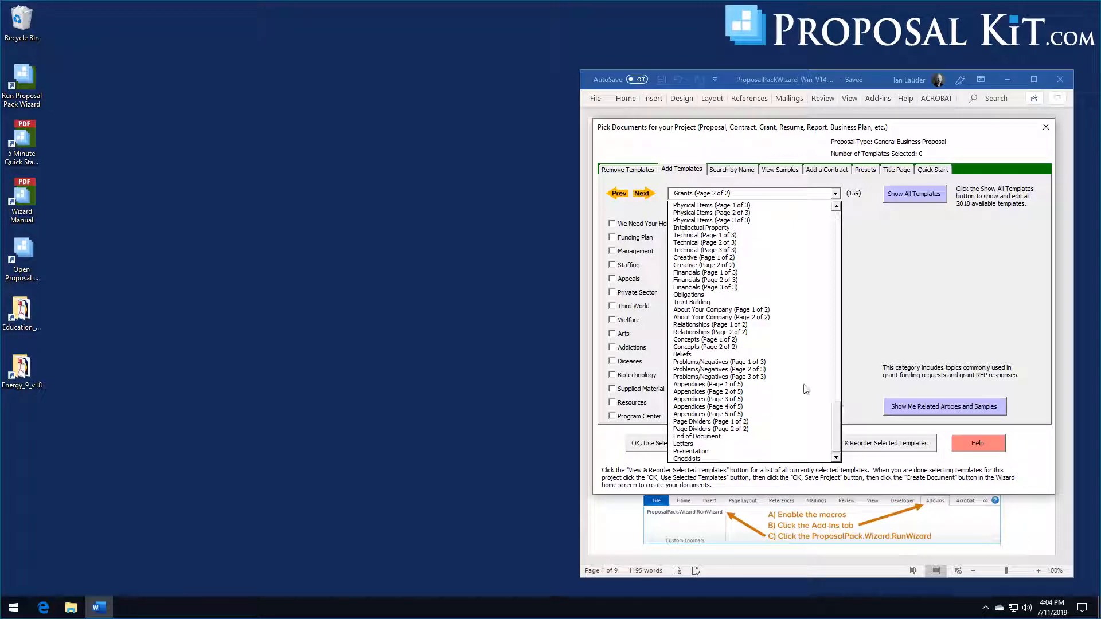
click(703, 312)
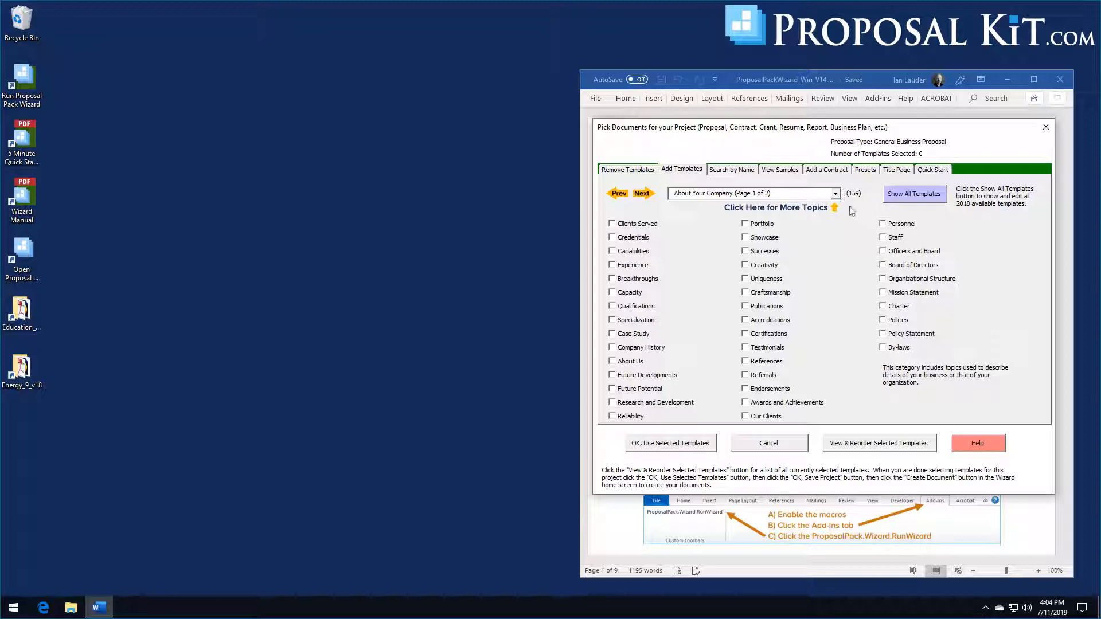
click(645, 195)
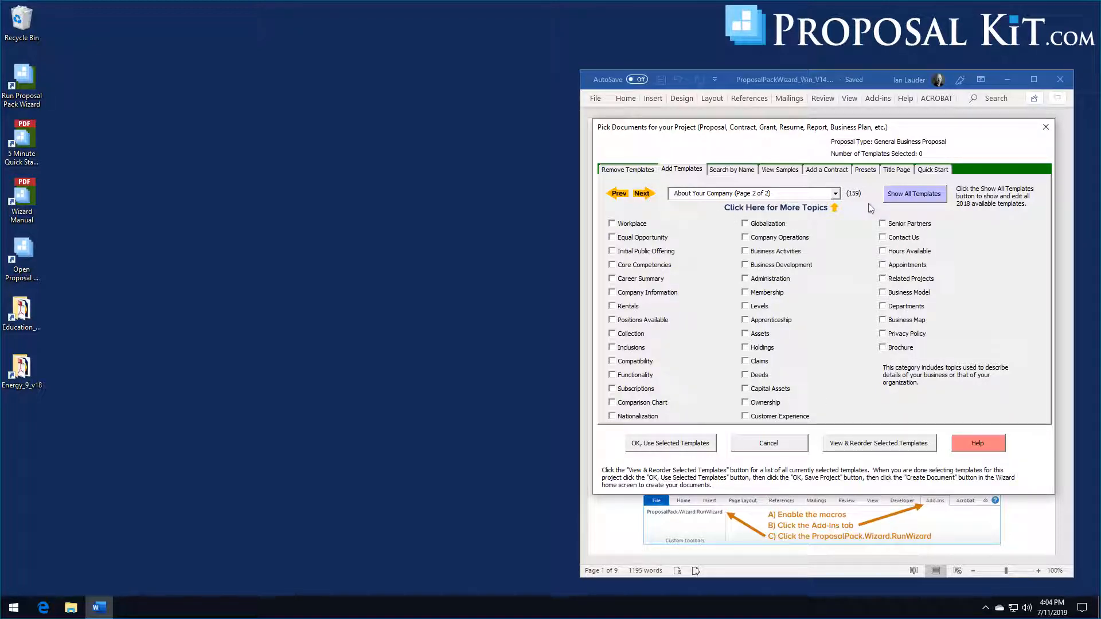
Step: Search the template library by name for "community", inspect the Community and Outreach chapter templates, and leave the results without adding any
click(730, 171)
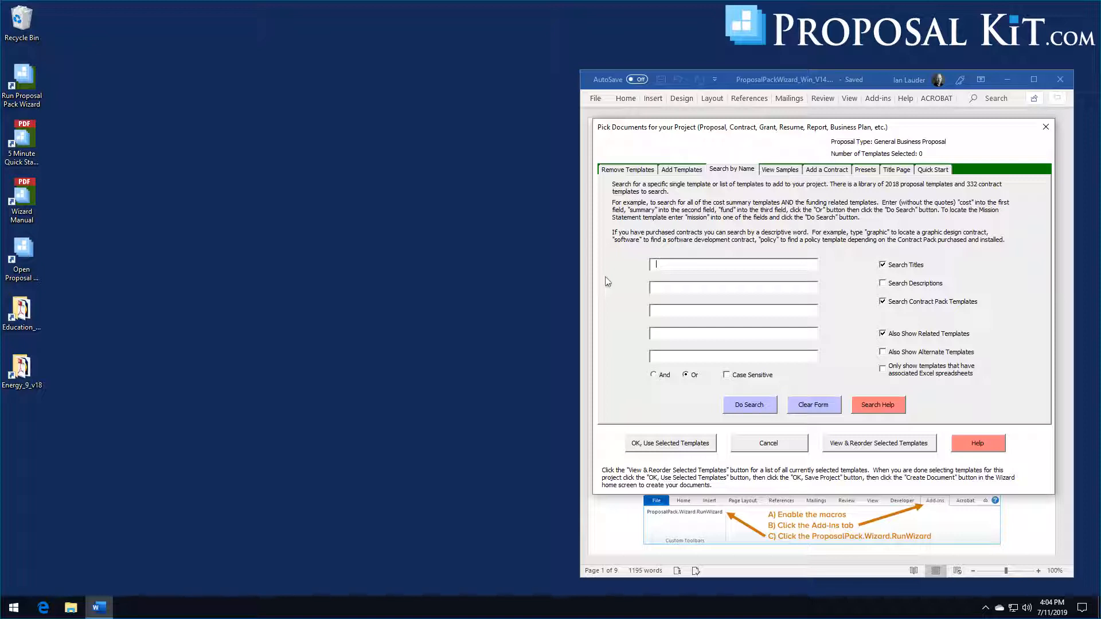
text(community)
click(747, 406)
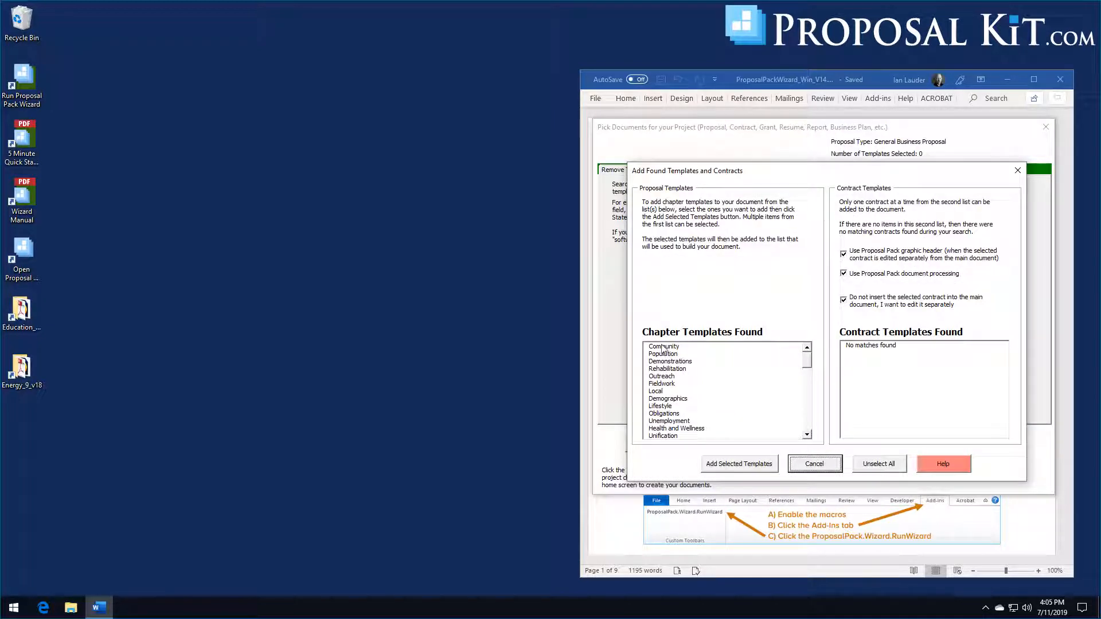
click(663, 346)
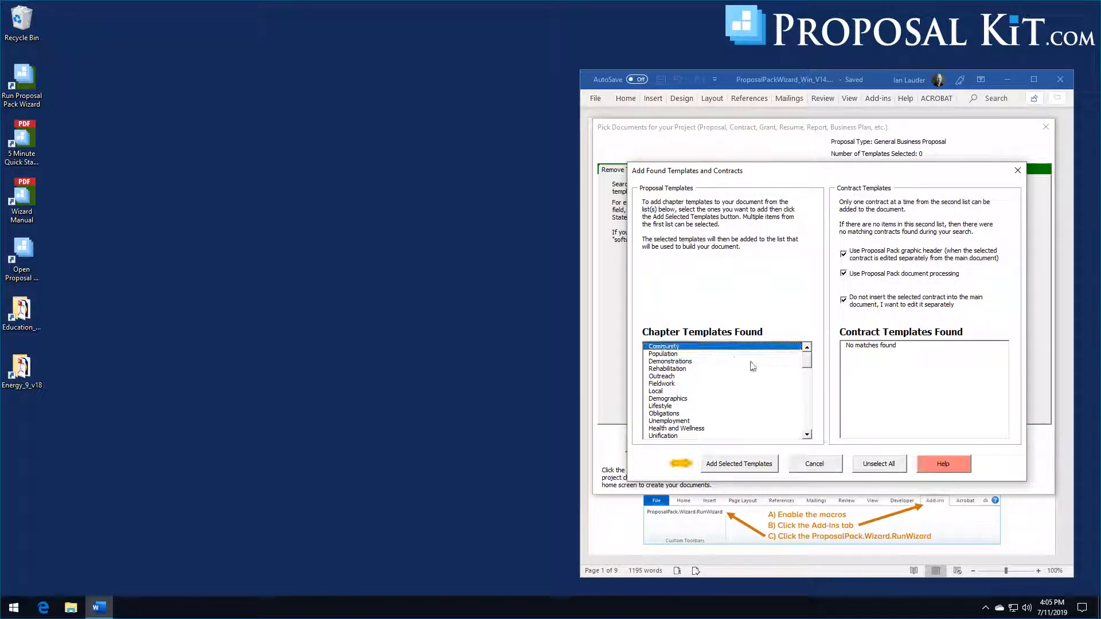
click(663, 348)
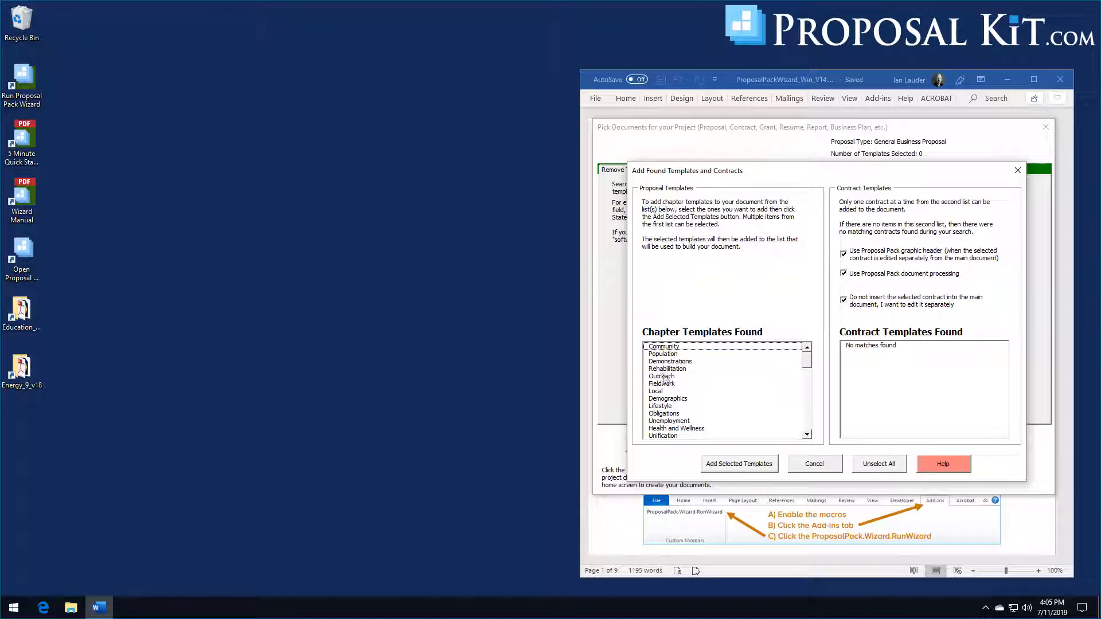
click(663, 378)
click(665, 379)
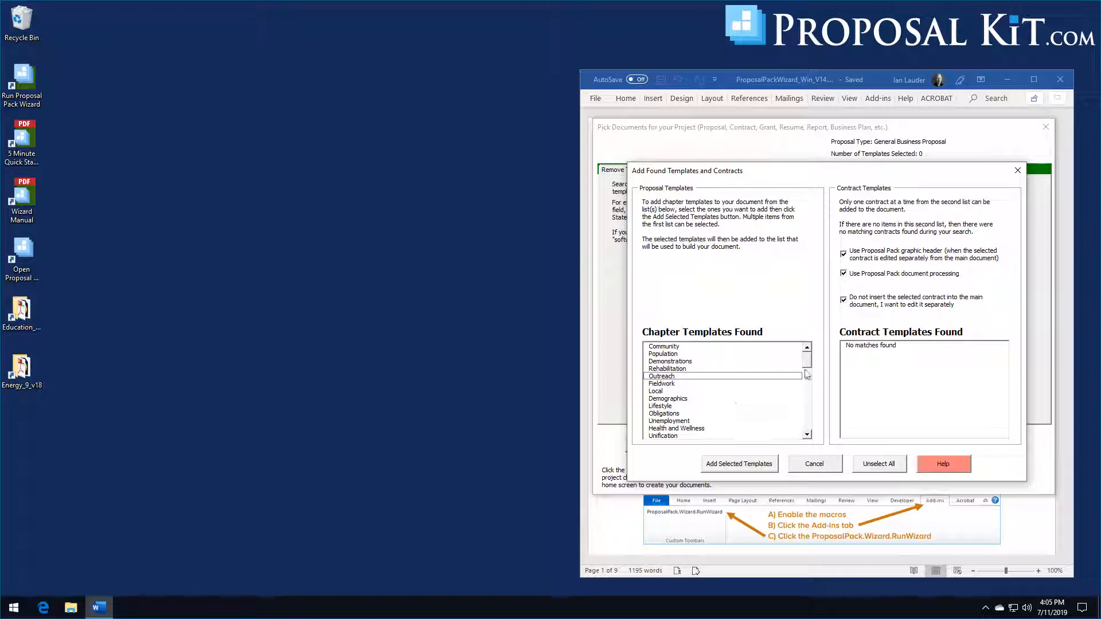
click(816, 466)
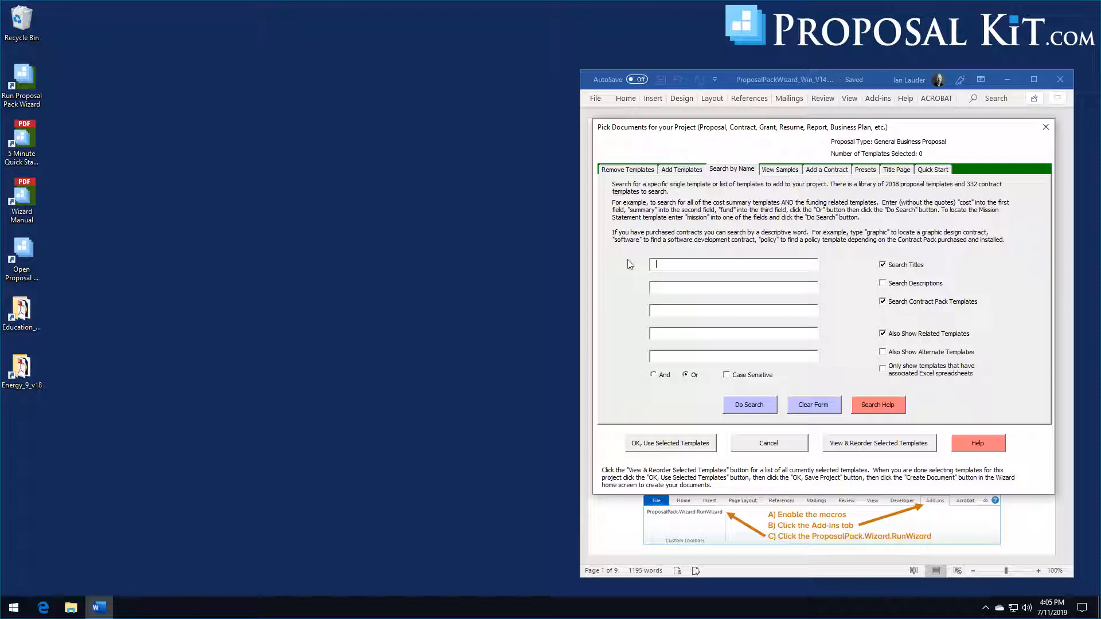
Step: Search the template library for "budget", inspect the Budget chapter template, and leave the results without adding any
text(budget)
click(735, 411)
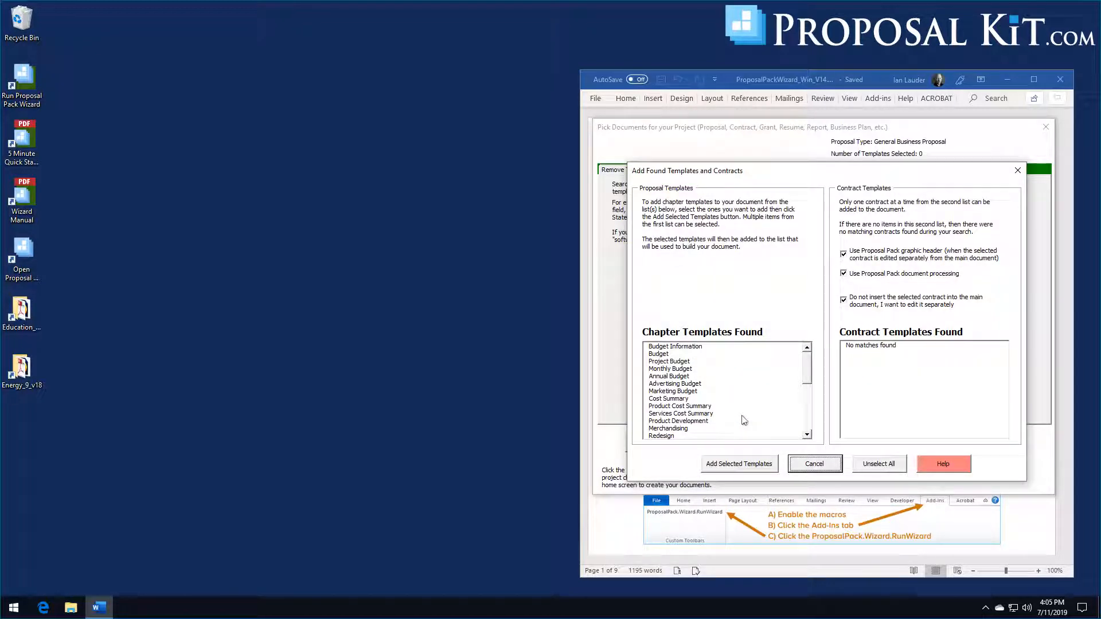
click(659, 355)
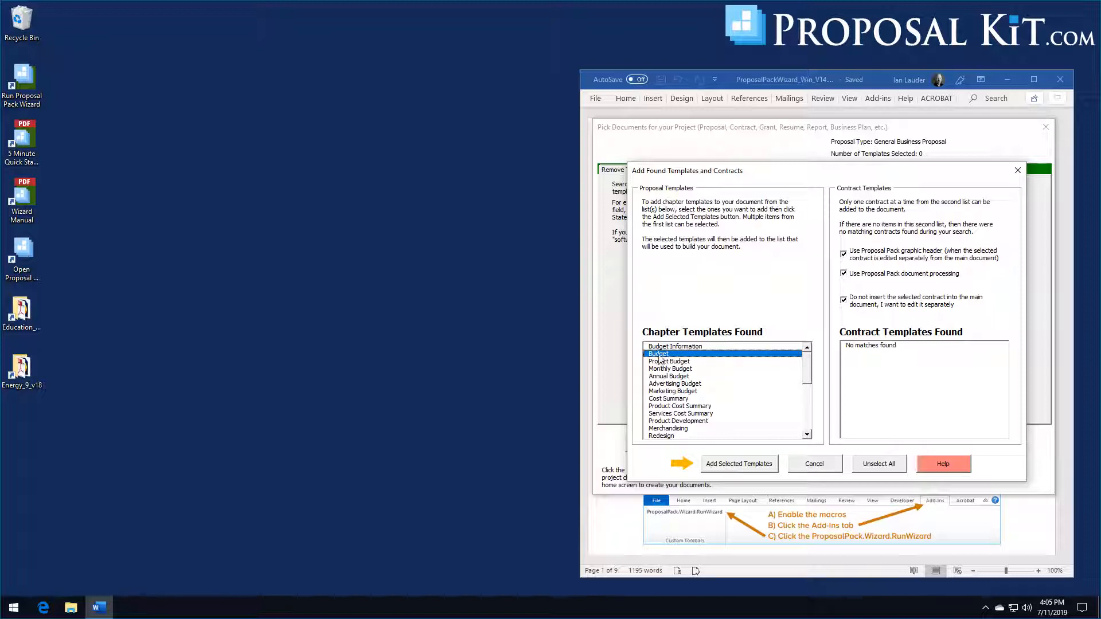
click(661, 355)
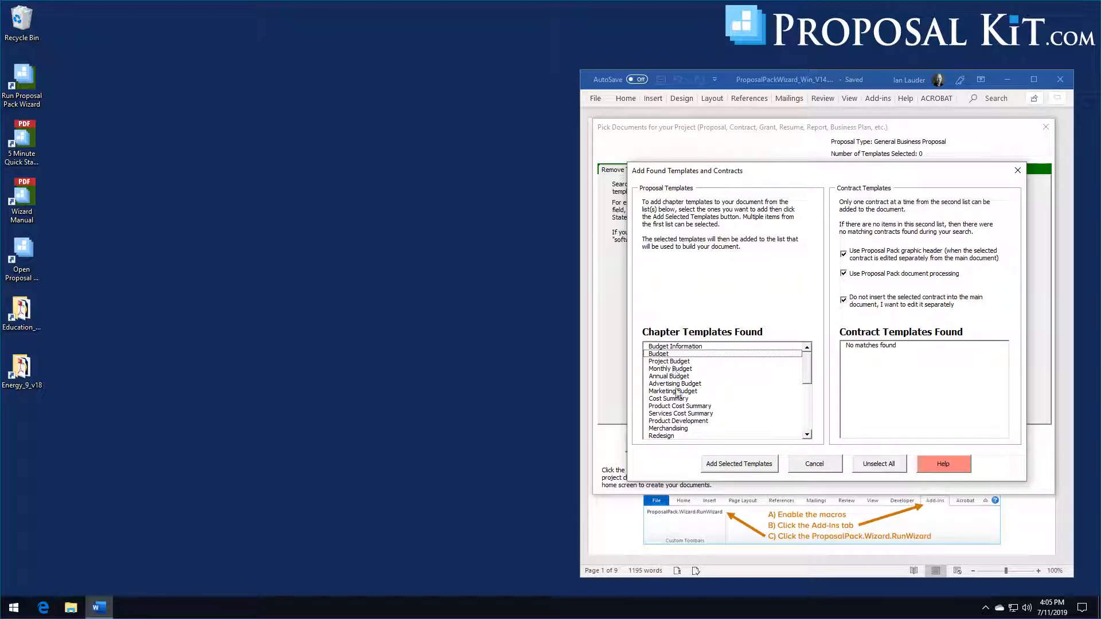
mouse_move(808, 370)
mouse_down()
mouse_move(809, 430)
mouse_move(809, 370)
mouse_up()
click(814, 463)
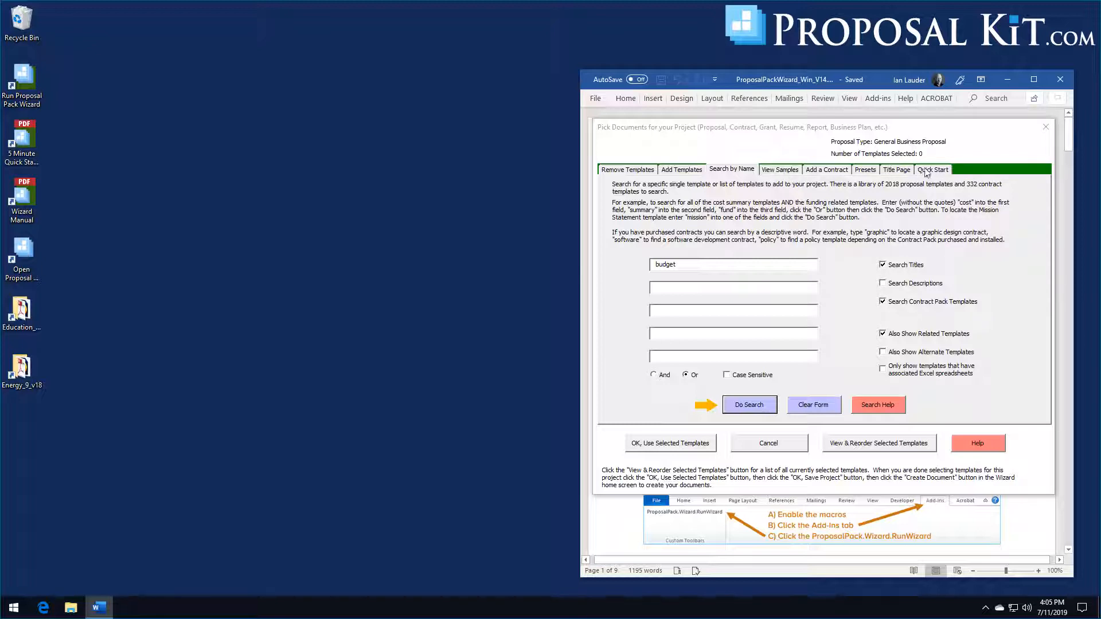
Step: Choose the DOE Federal Government Grant Proposal from the completed samples in the Federal government grant proposal category
click(780, 170)
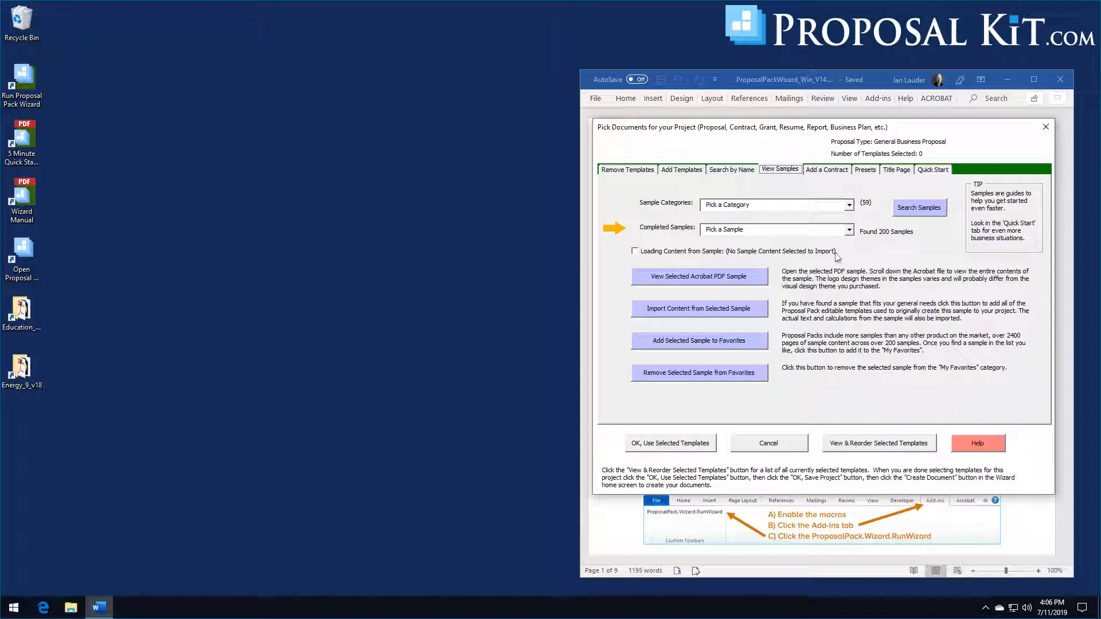
click(849, 205)
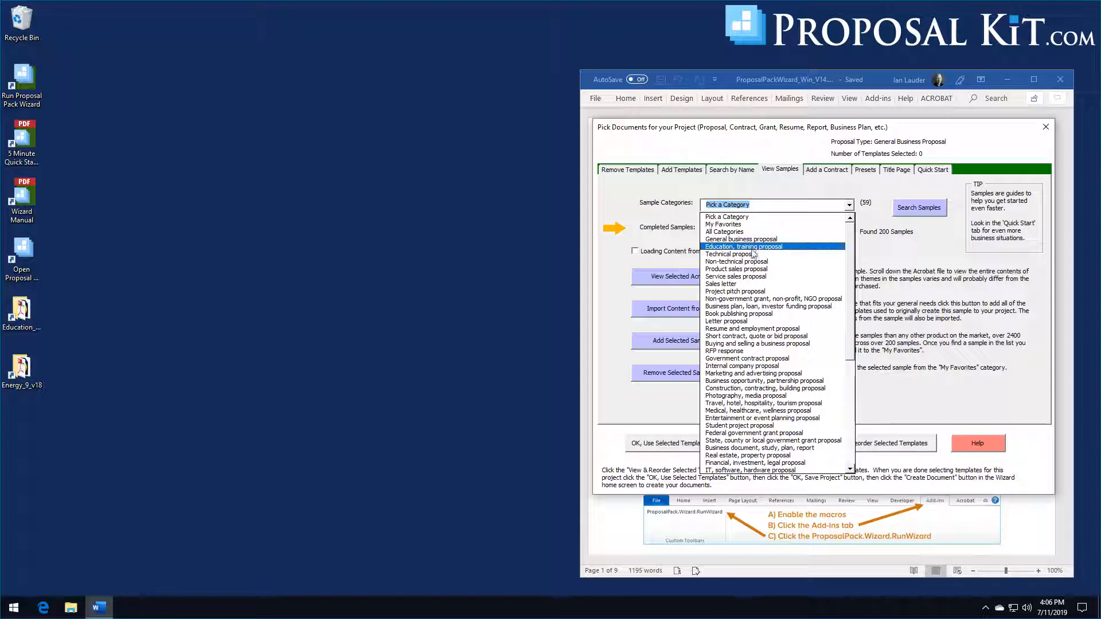
click(761, 433)
click(848, 230)
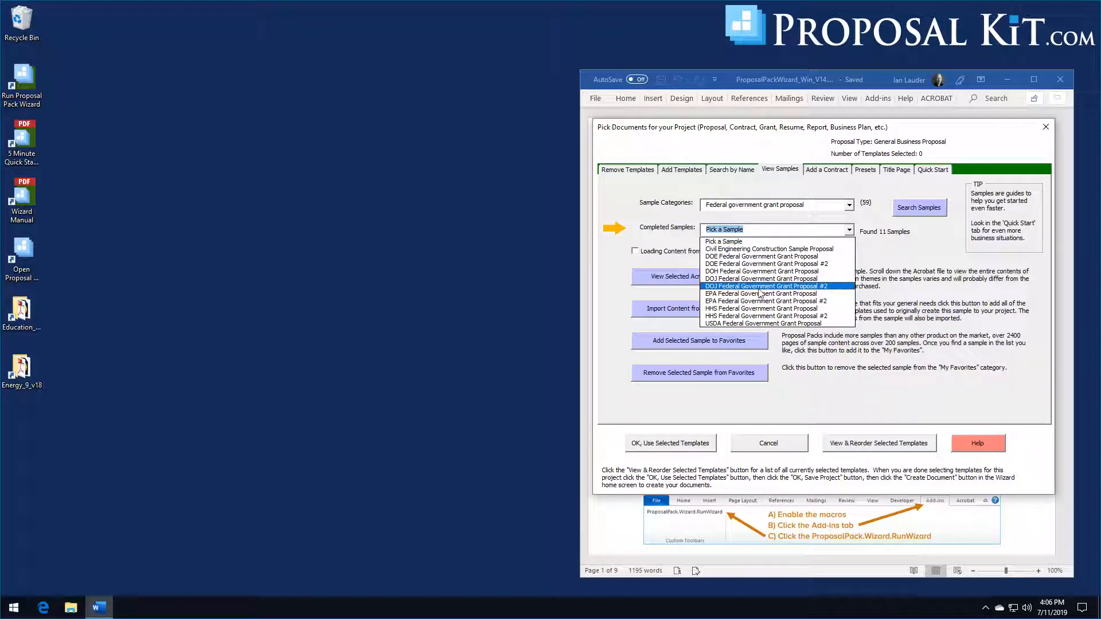
click(740, 260)
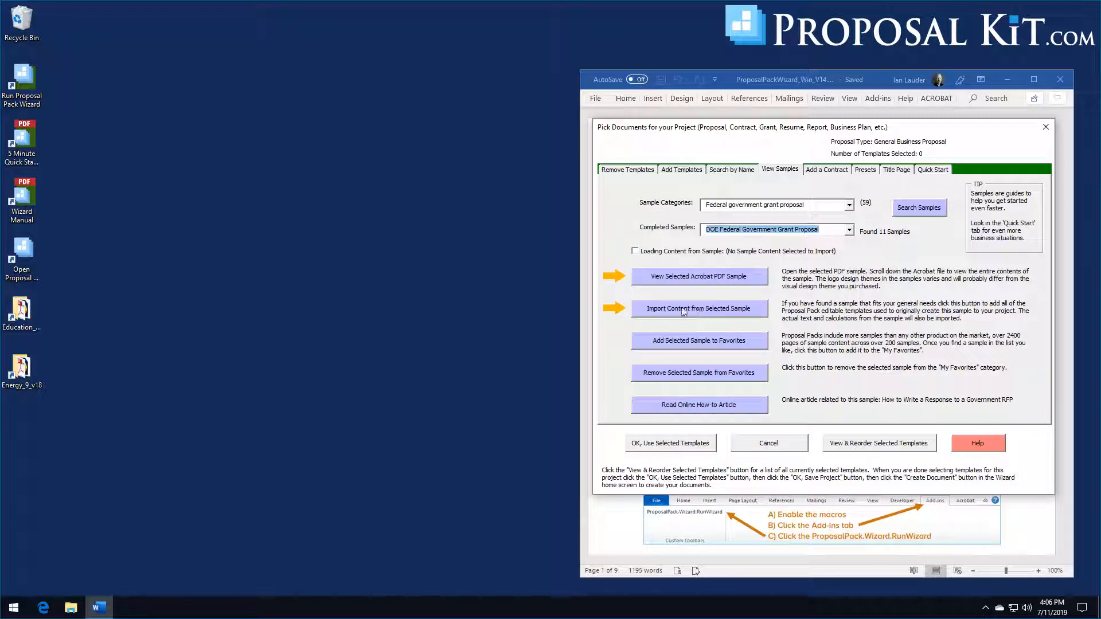
Step: View the selected sample's PDF, read from its overview through the title page to the Abstract, and close it
click(680, 279)
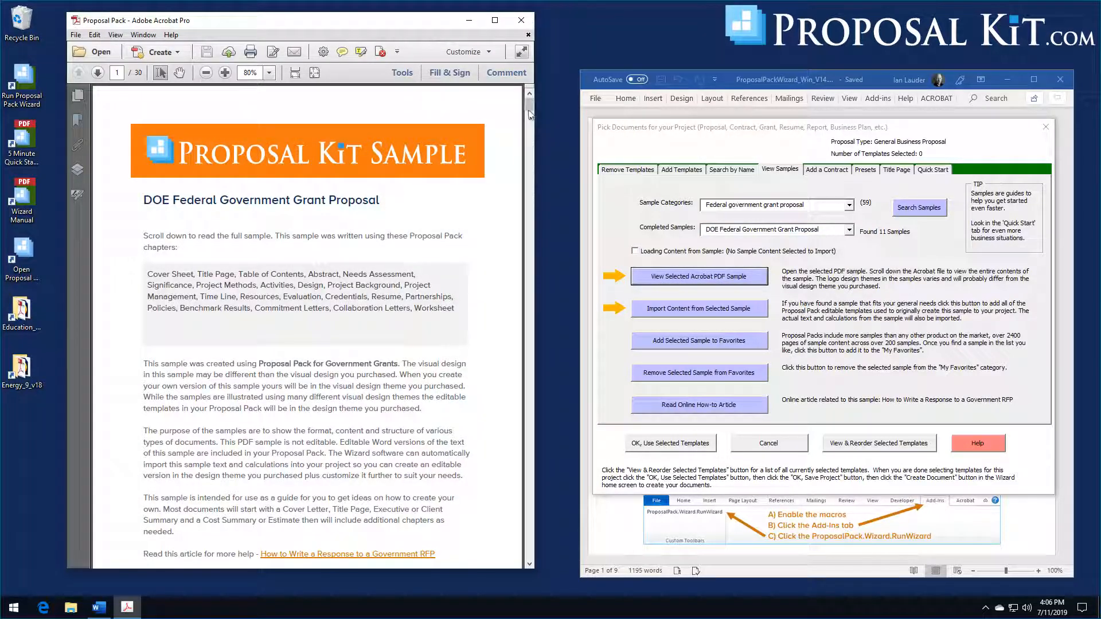
drag(529, 106, 541, 166)
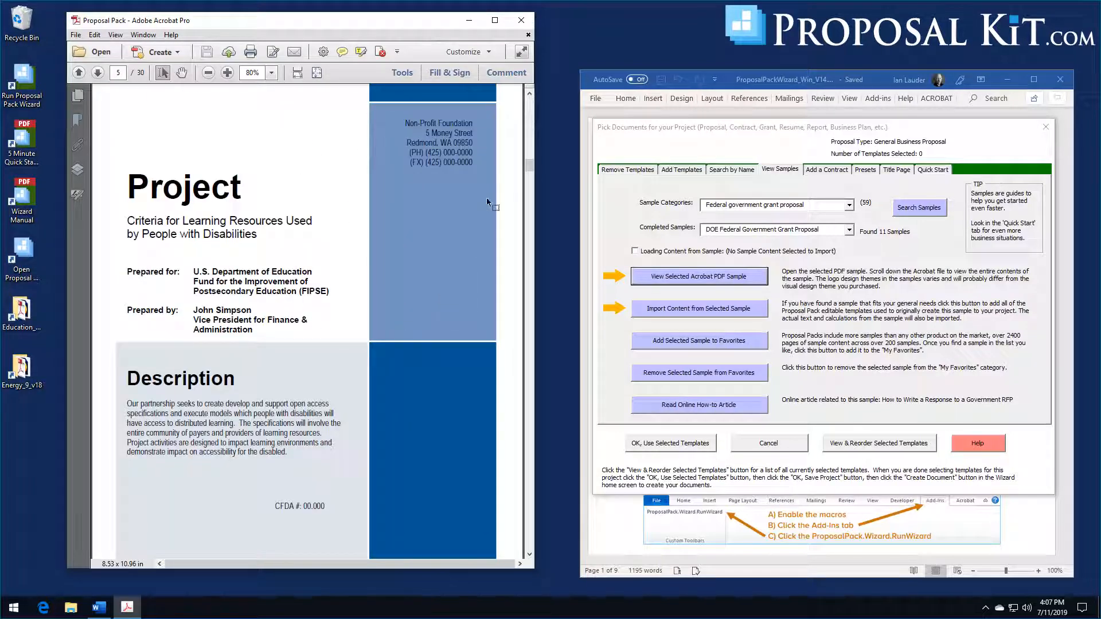
drag(531, 165, 530, 171)
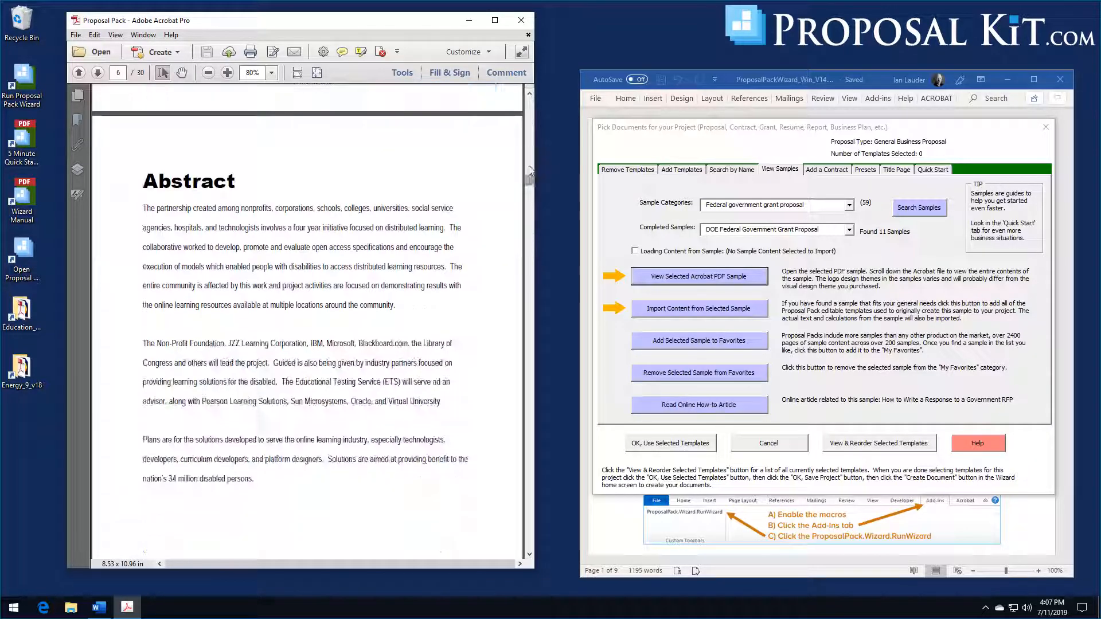
click(521, 20)
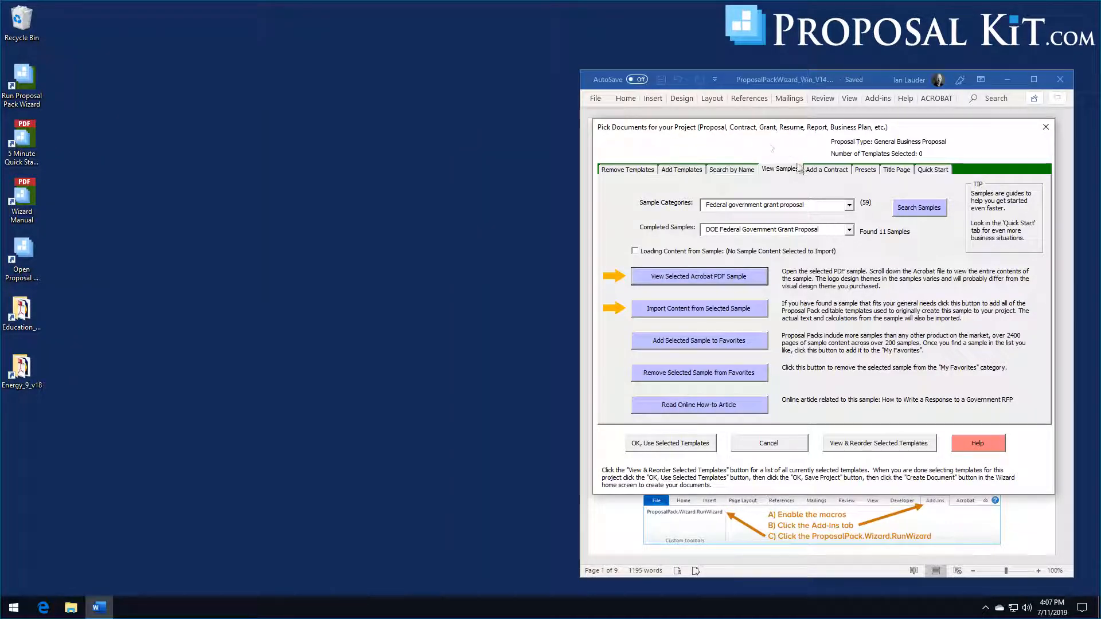
Step: Browse the full set of Quick Start import lists without choosing one
click(931, 174)
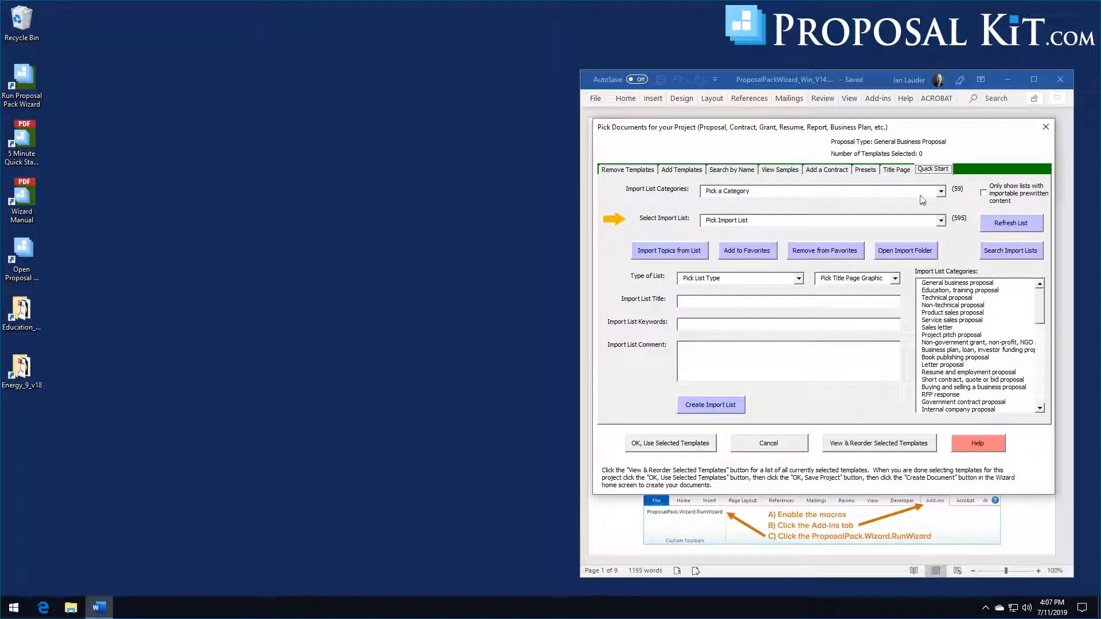
click(941, 222)
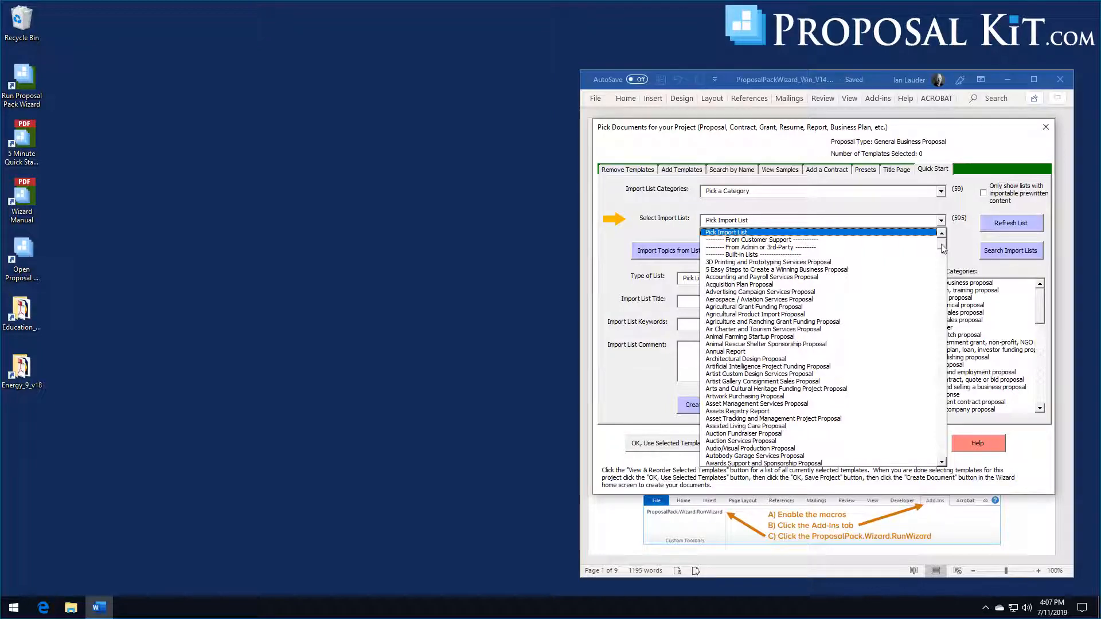
mouse_move(942, 249)
mouse_down()
mouse_move(950, 434)
mouse_move(944, 247)
mouse_up()
click(959, 245)
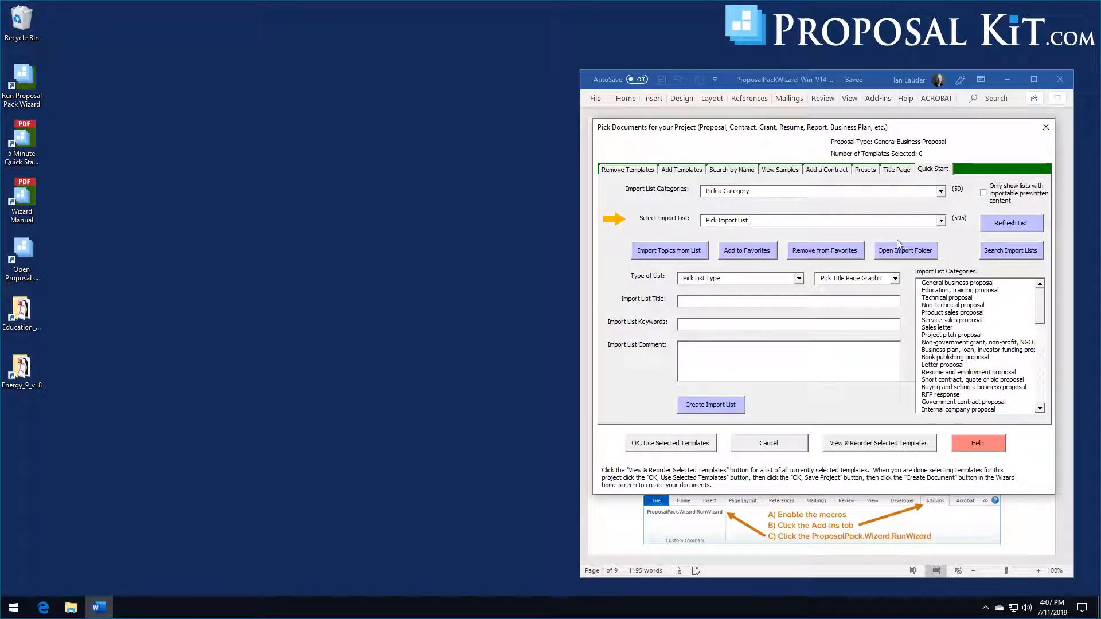
Step: Filter the Quick Start import lists to the RFP response category and look through the matching lists without choosing one
click(942, 192)
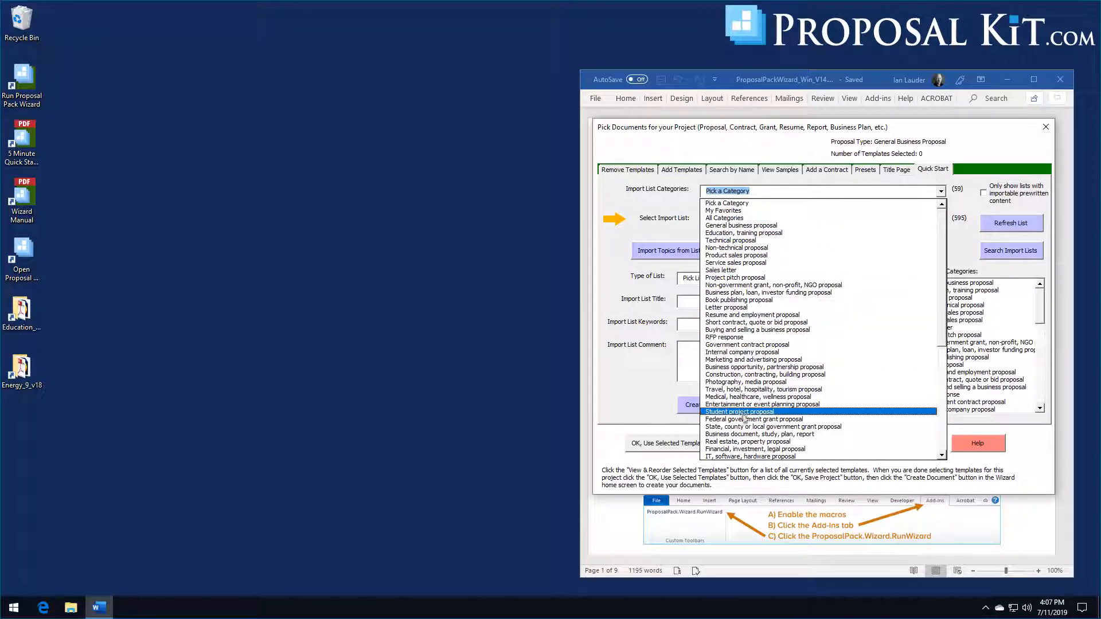
click(721, 337)
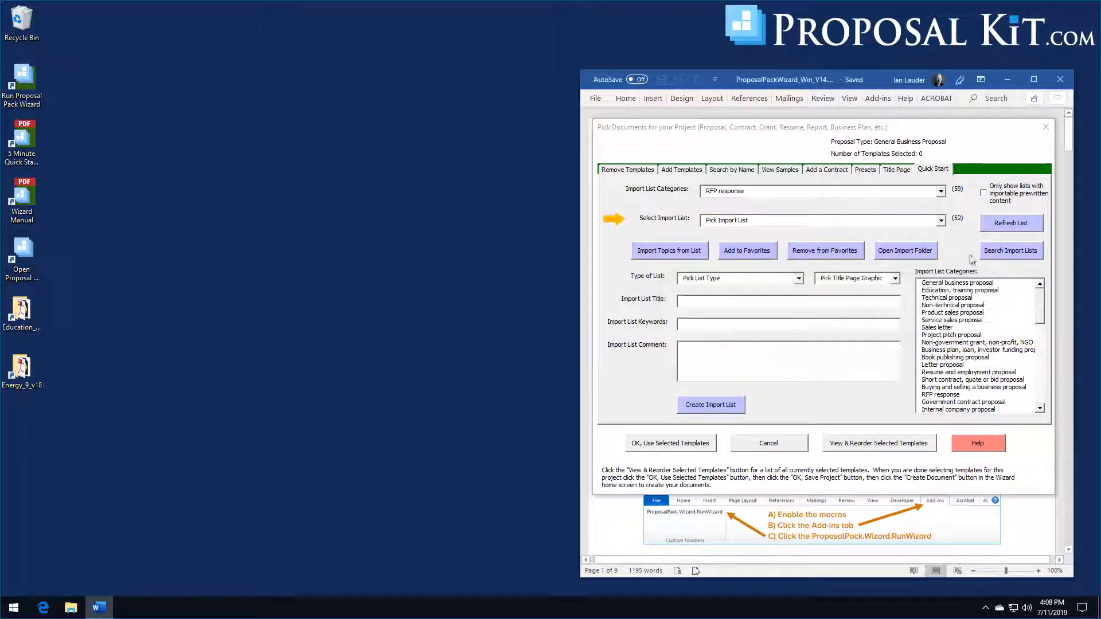
click(941, 221)
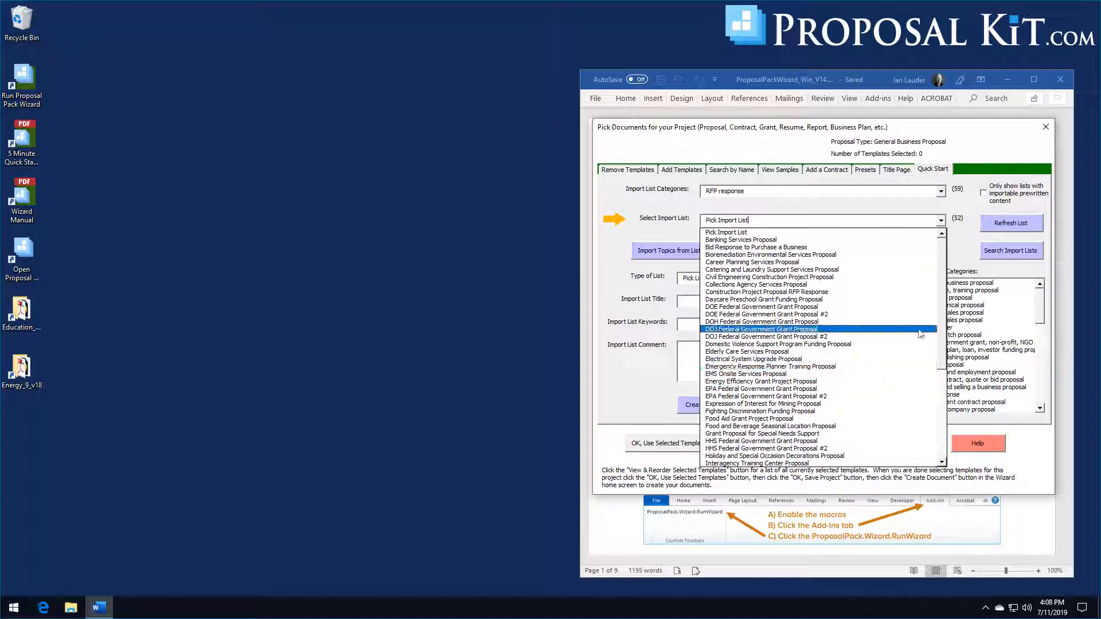
scroll(944, 313, down, 7)
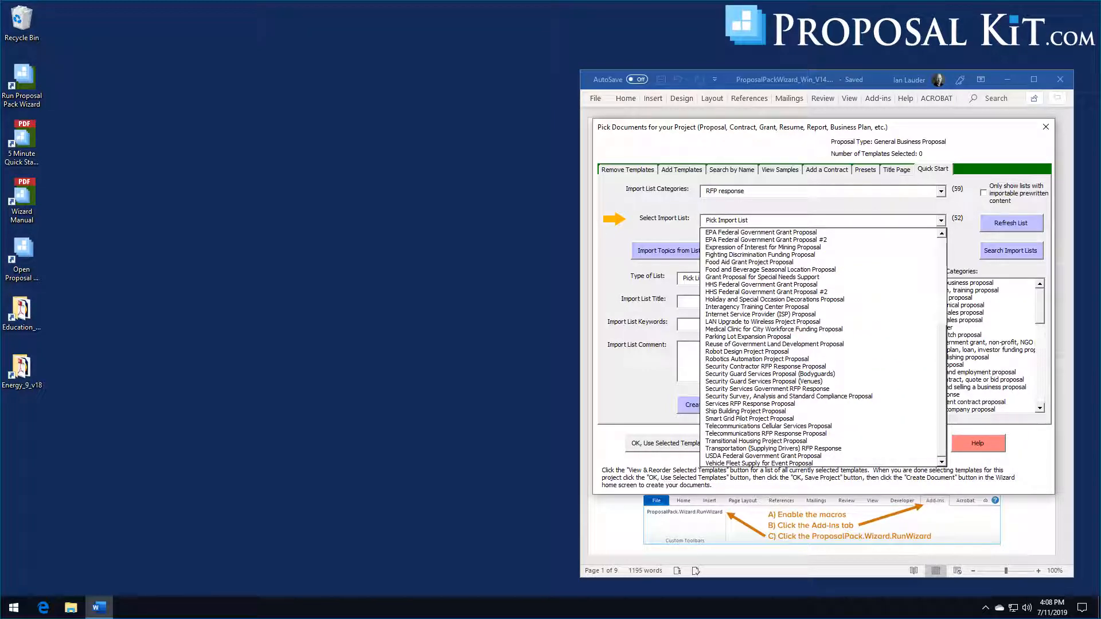
click(979, 248)
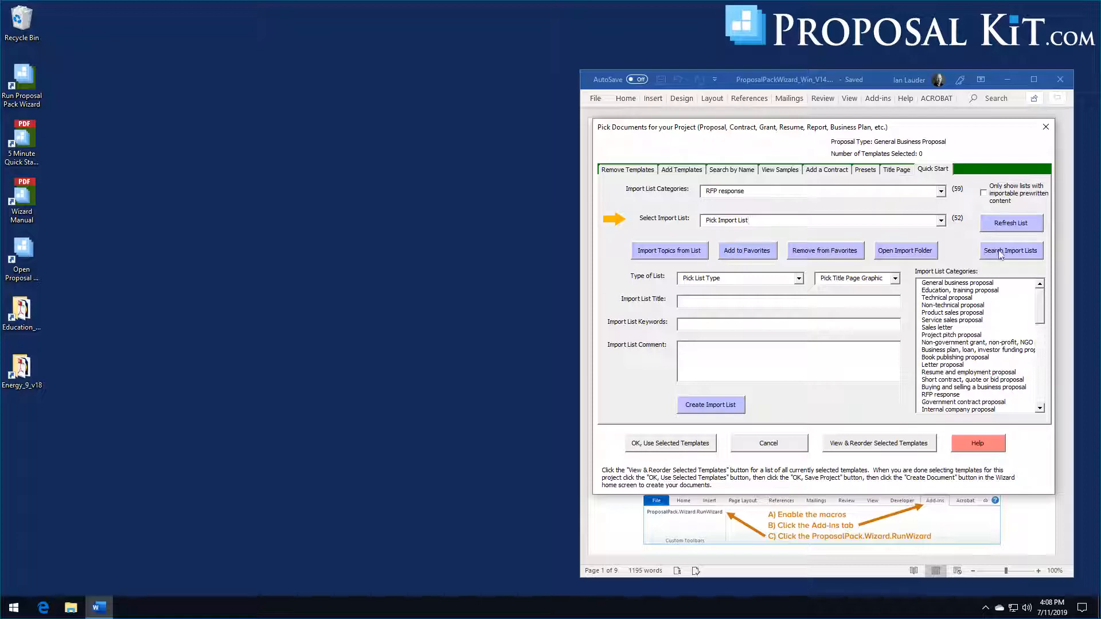
Step: Search the library of Quick Start import lists for "education" and load the matches into the selection list
click(1002, 255)
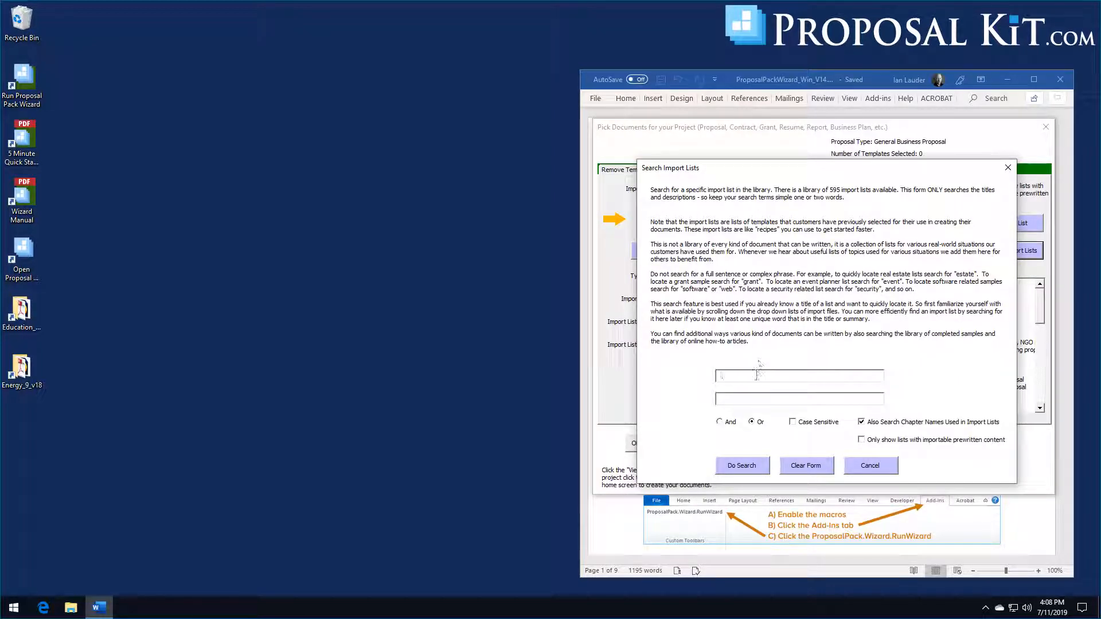
text(education)
click(740, 466)
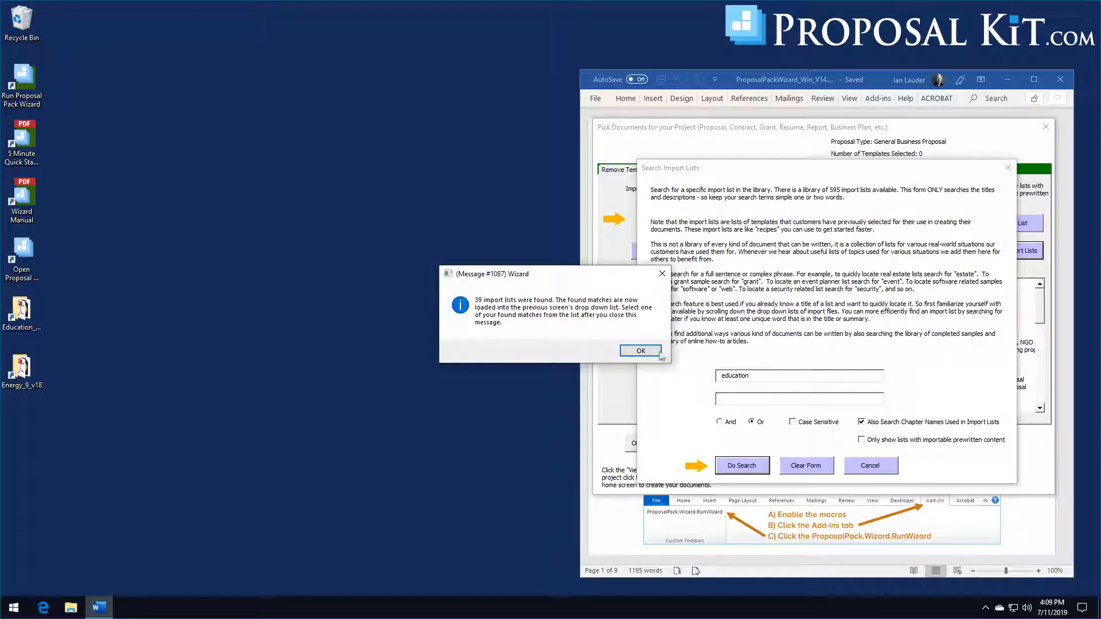
click(634, 352)
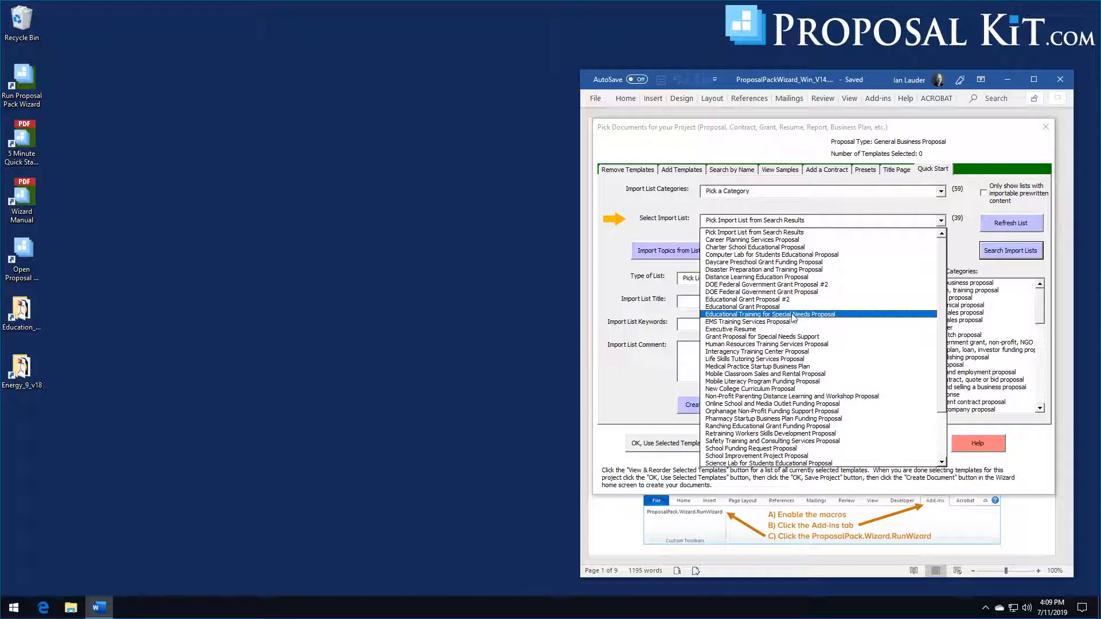
Step: Import the topics from the Educational Training for Special Needs Proposal list into the project and review the resulting template list
click(794, 315)
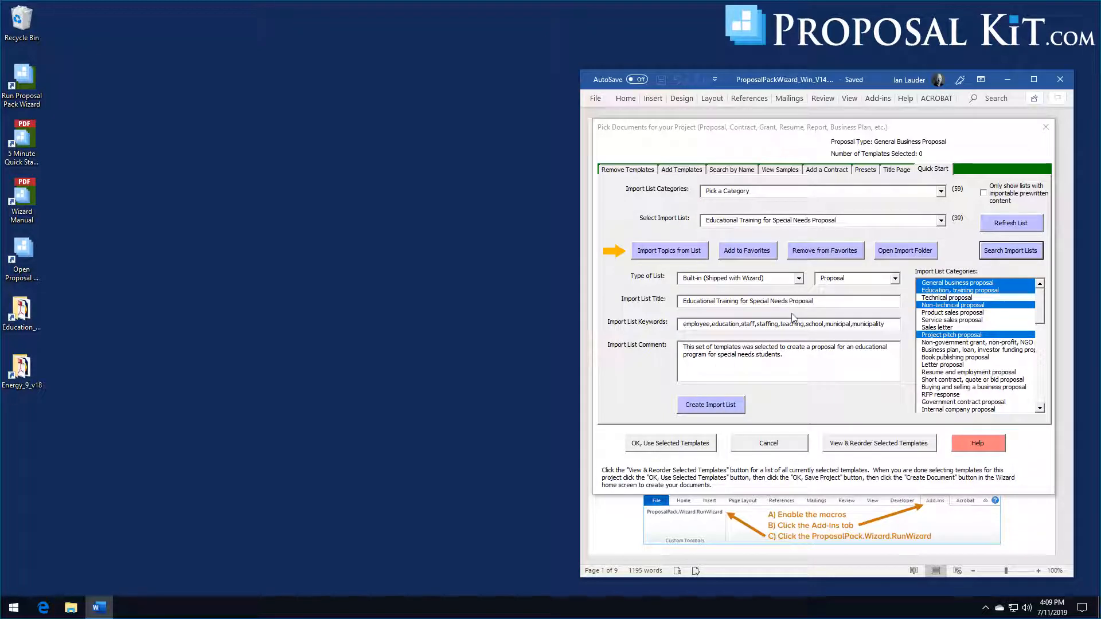
click(669, 253)
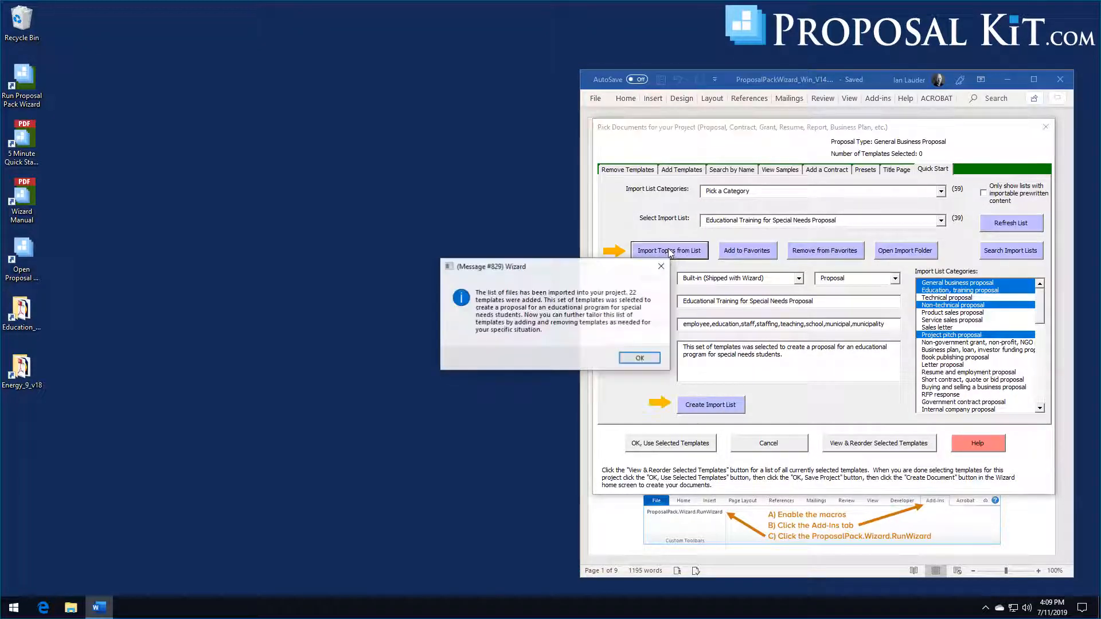
click(641, 359)
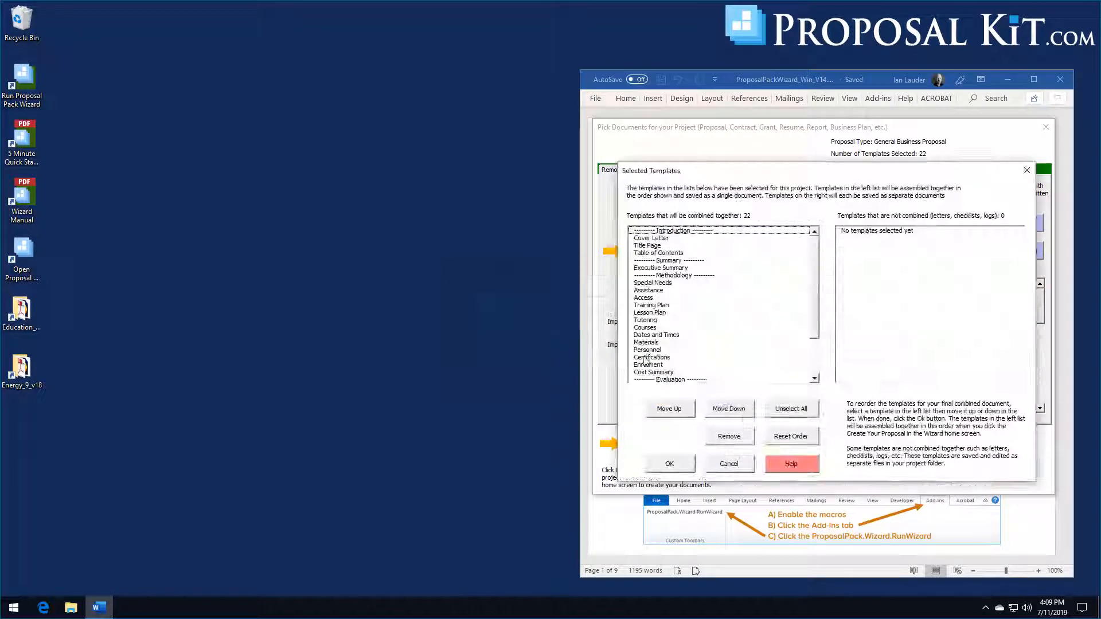
mouse_move(817, 267)
mouse_down()
mouse_move(814, 315)
mouse_move(822, 256)
mouse_move(823, 282)
mouse_move(822, 269)
mouse_up()
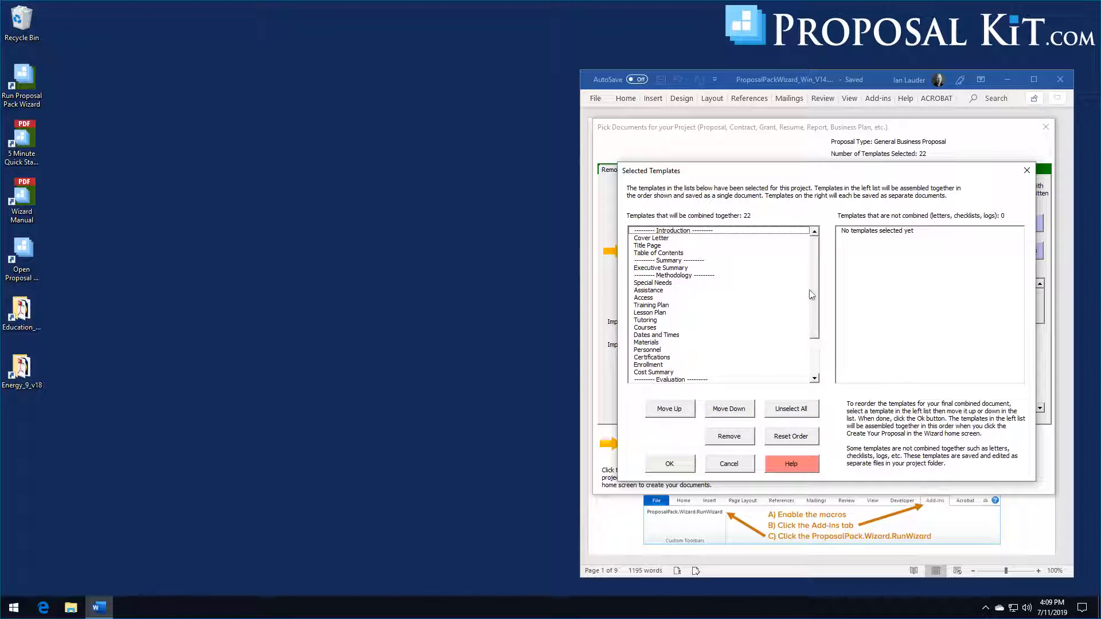
scroll(812, 317, down, 1)
scroll(812, 317, down, 2)
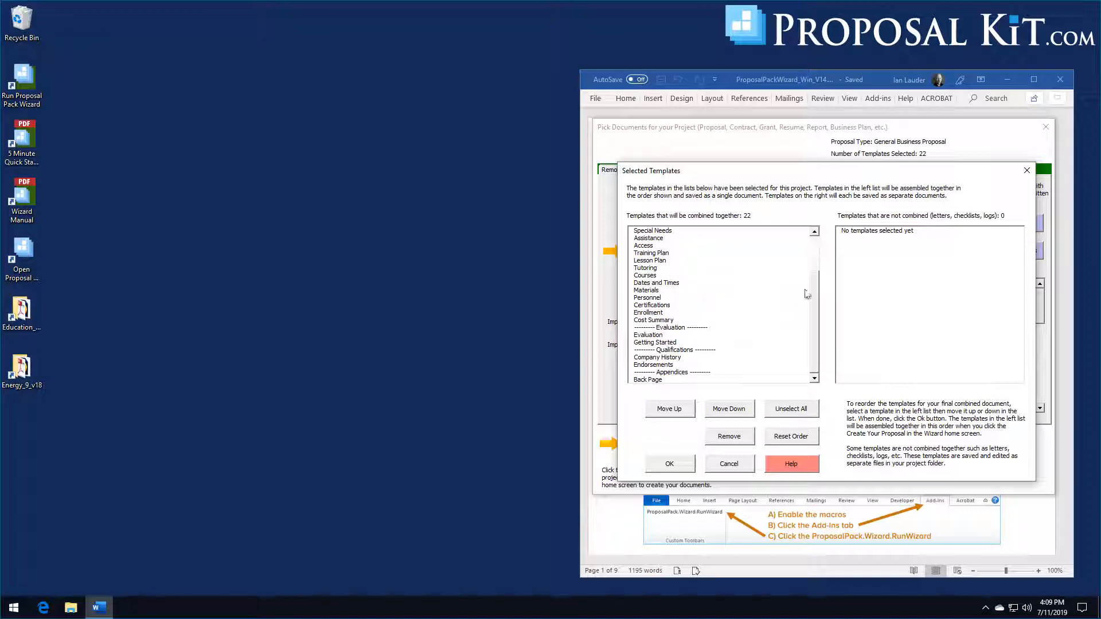
drag(814, 289, 814, 313)
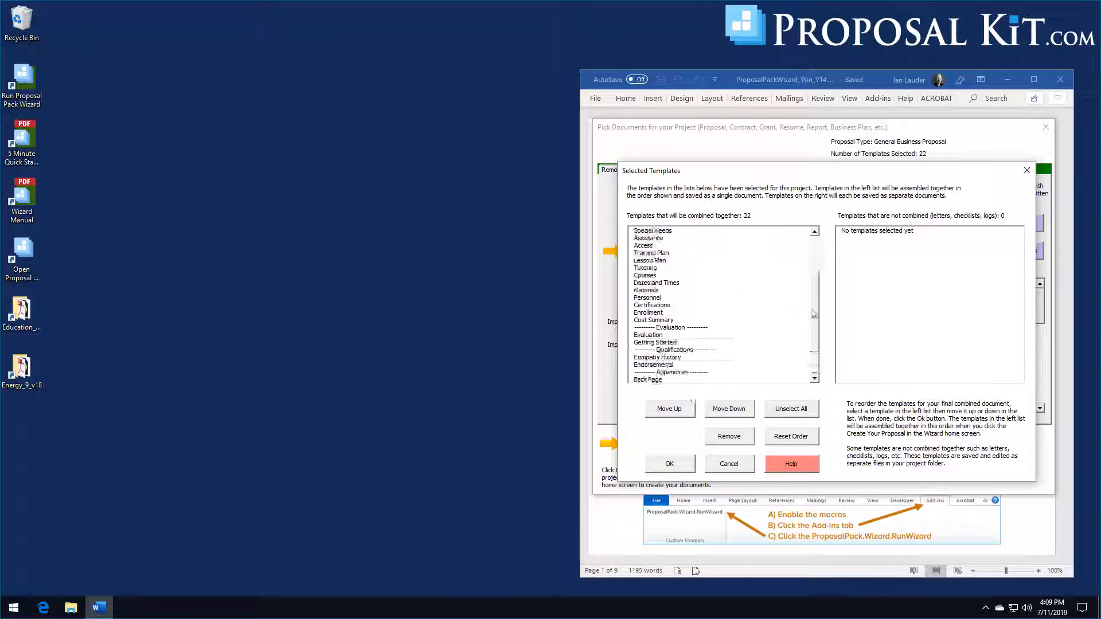
click(669, 465)
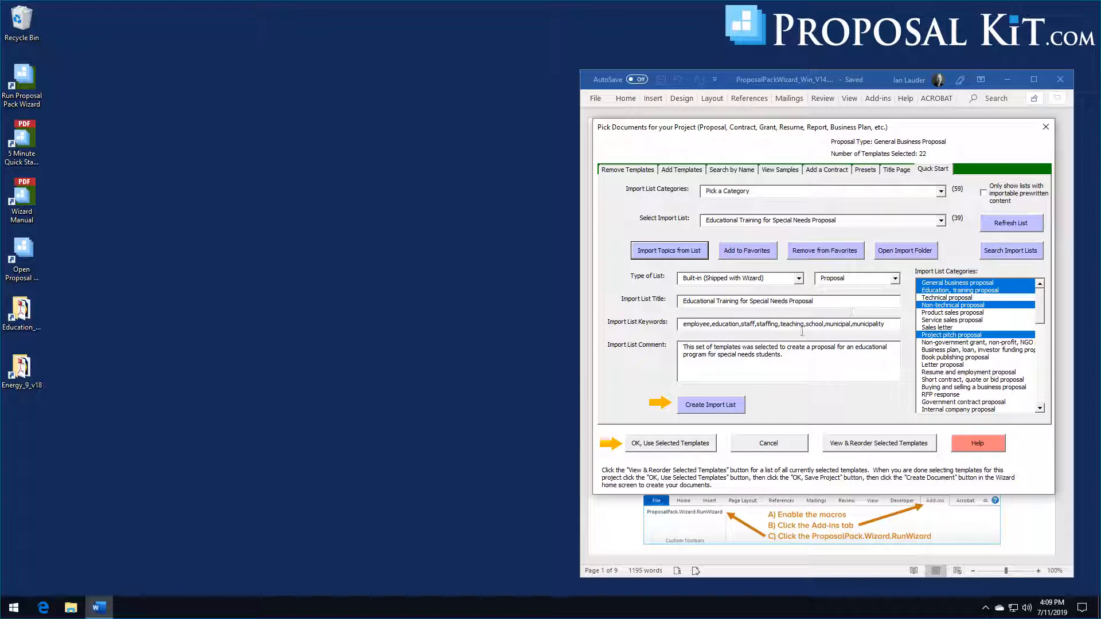
Step: Remove the Endorsements and Lesson Plan templates from the project's selected templates
click(843, 445)
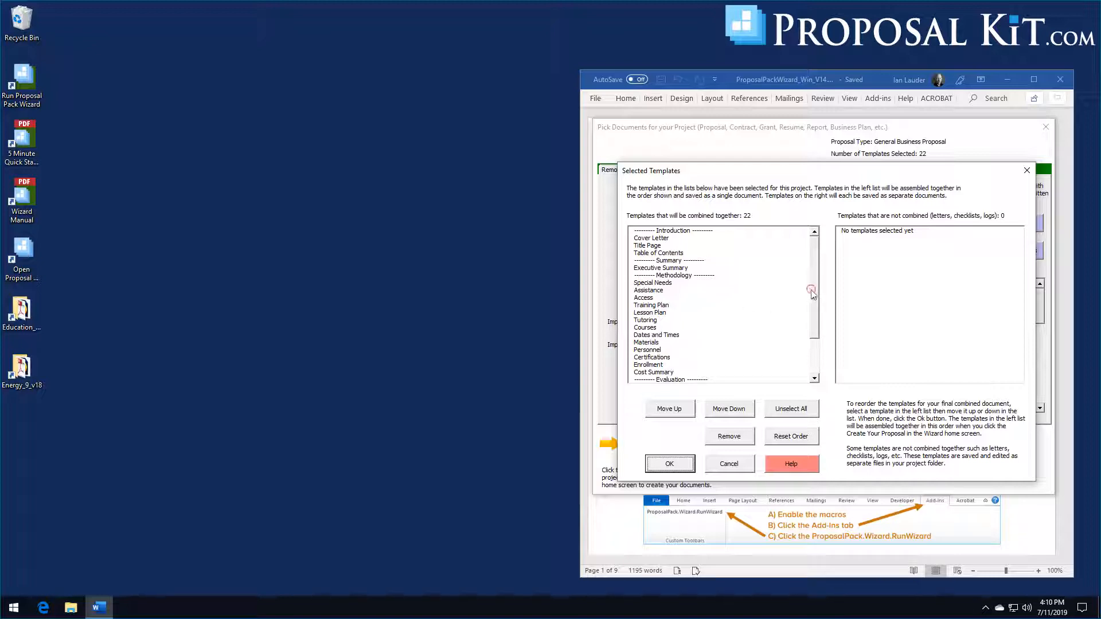
drag(811, 291, 814, 339)
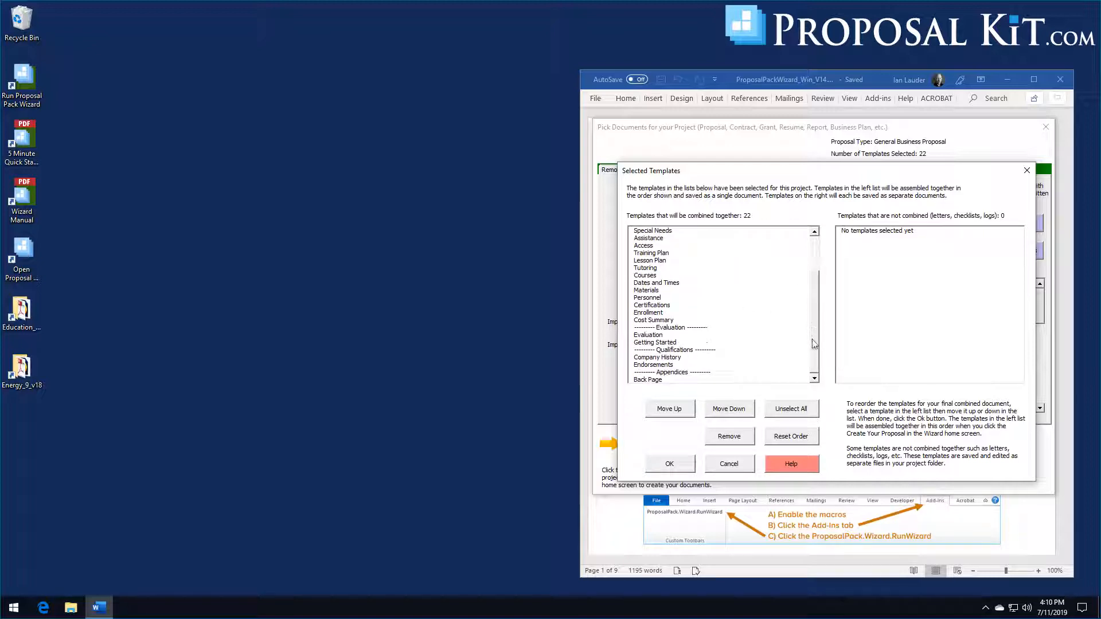
click(657, 365)
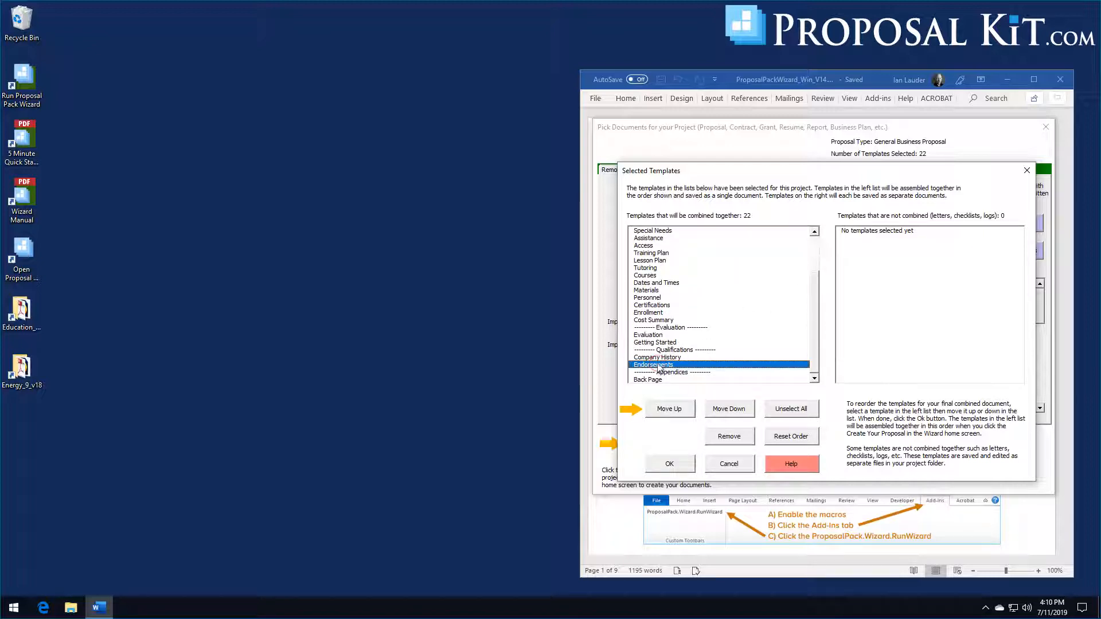
click(648, 261)
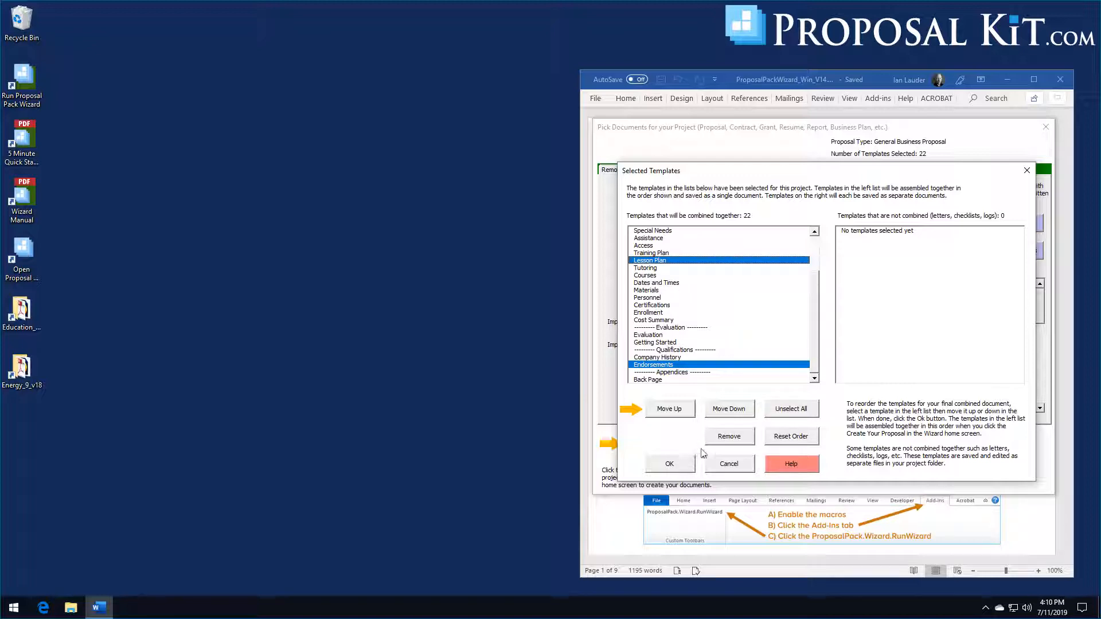
click(722, 438)
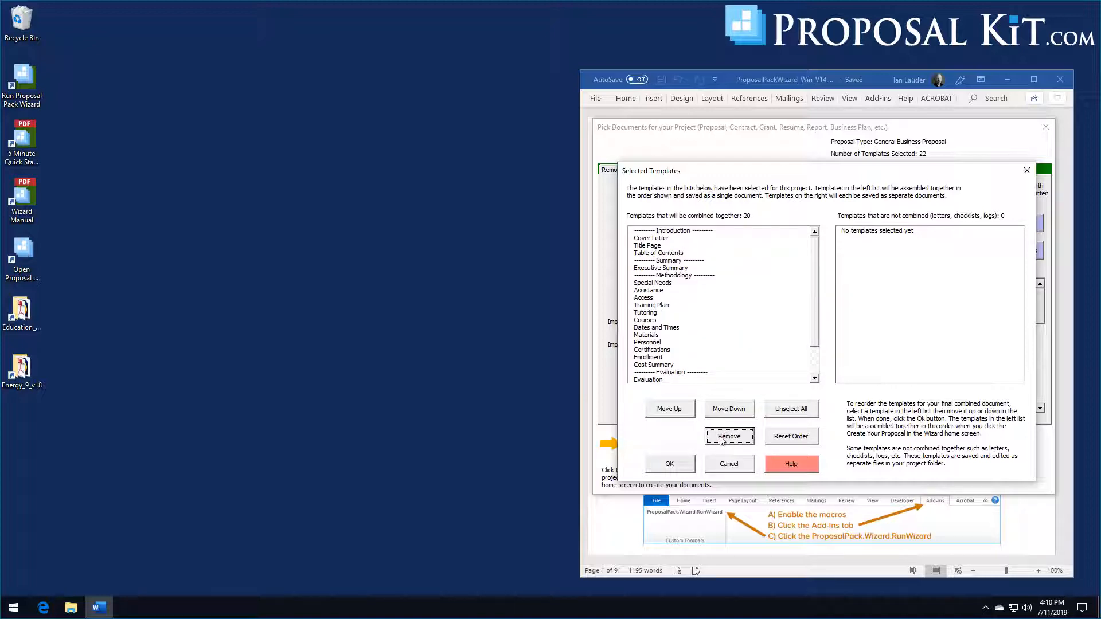
click(671, 464)
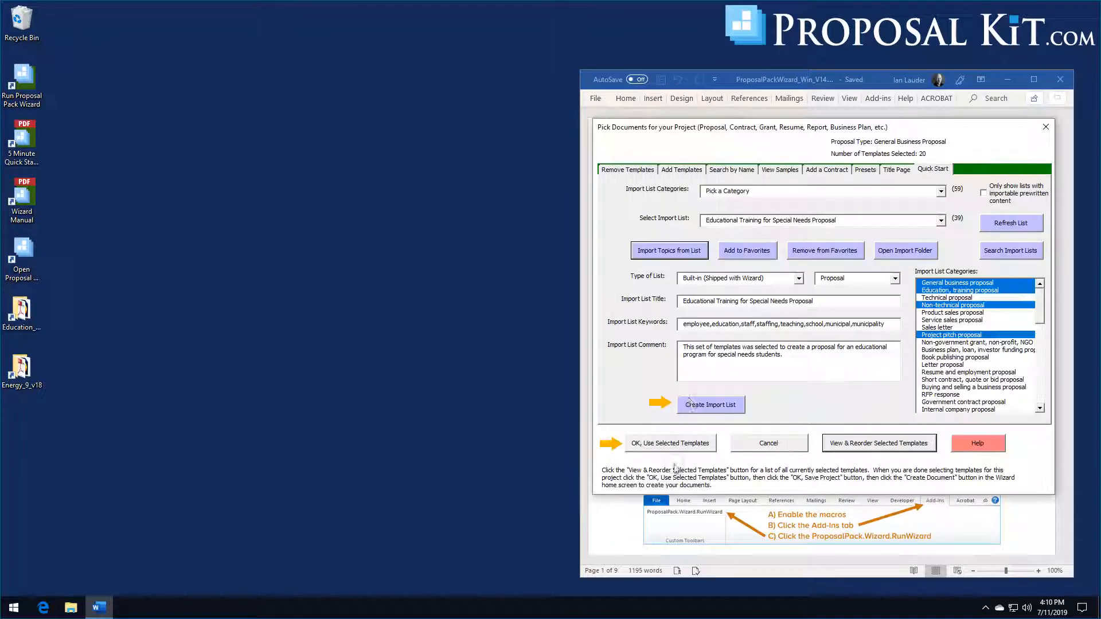
Step: Add the Budget template from the Top 40 Most Common Topics and reorder it to directly follow Cost Summary in the project
click(691, 172)
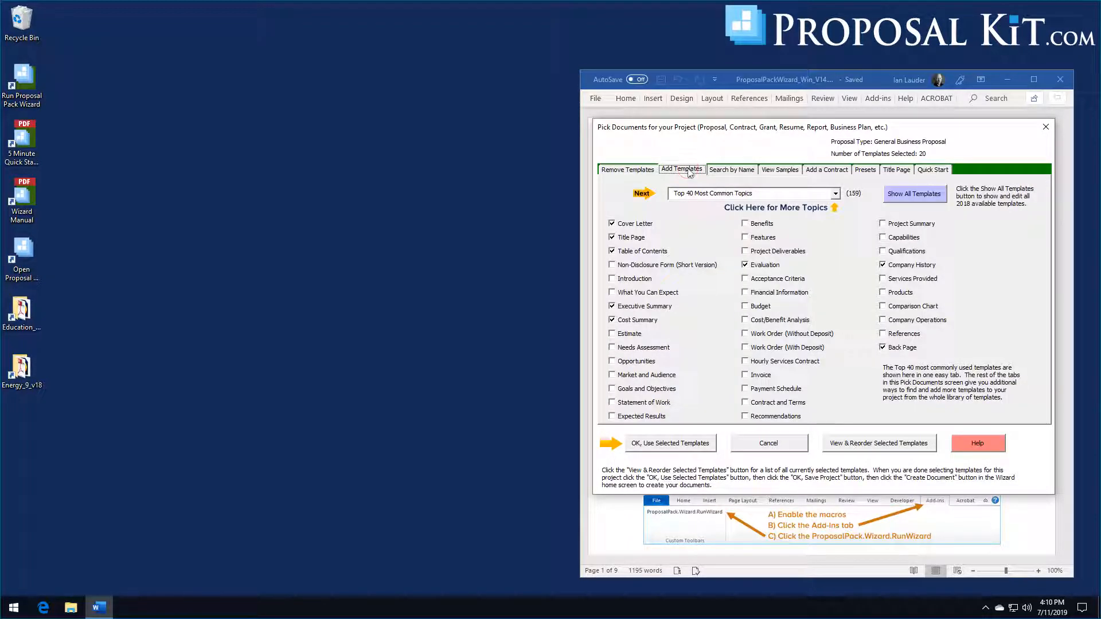
click(746, 308)
click(841, 443)
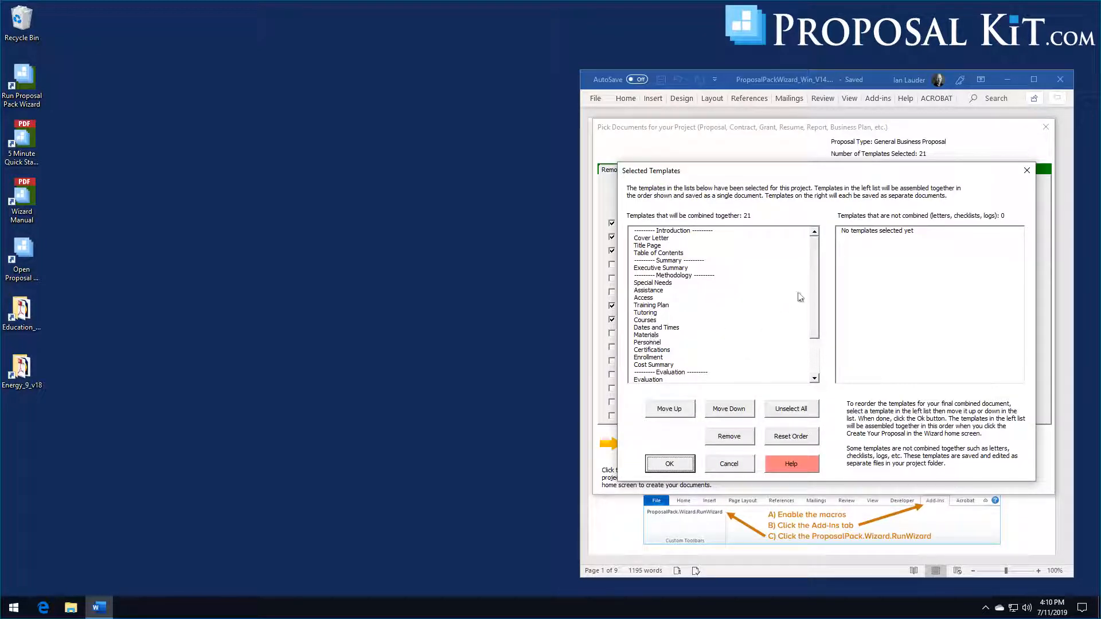
drag(814, 294, 816, 325)
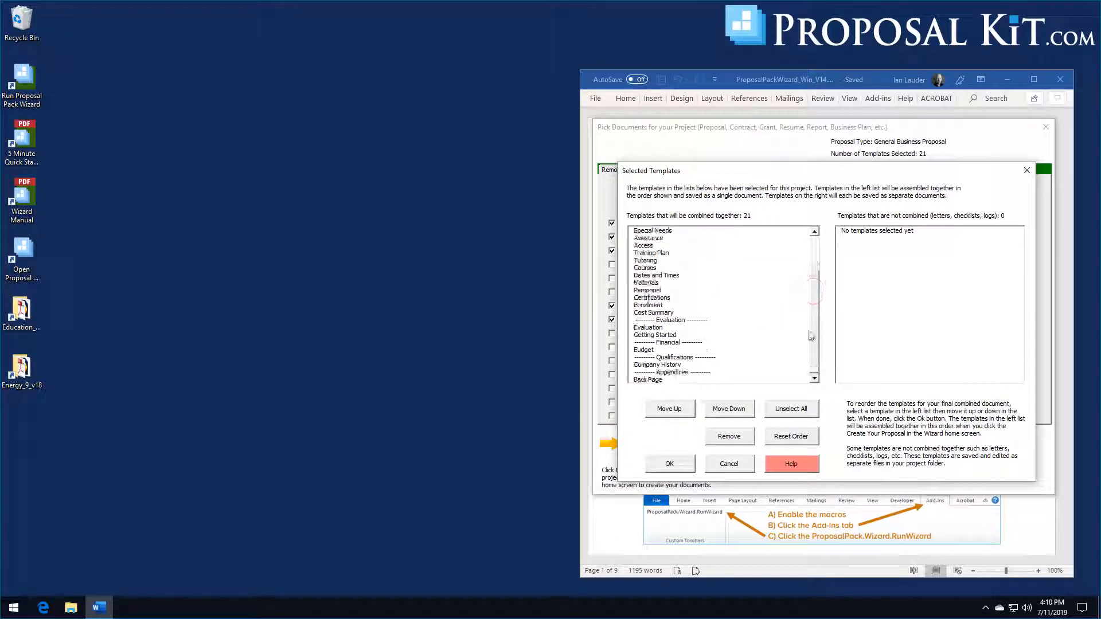
click(644, 352)
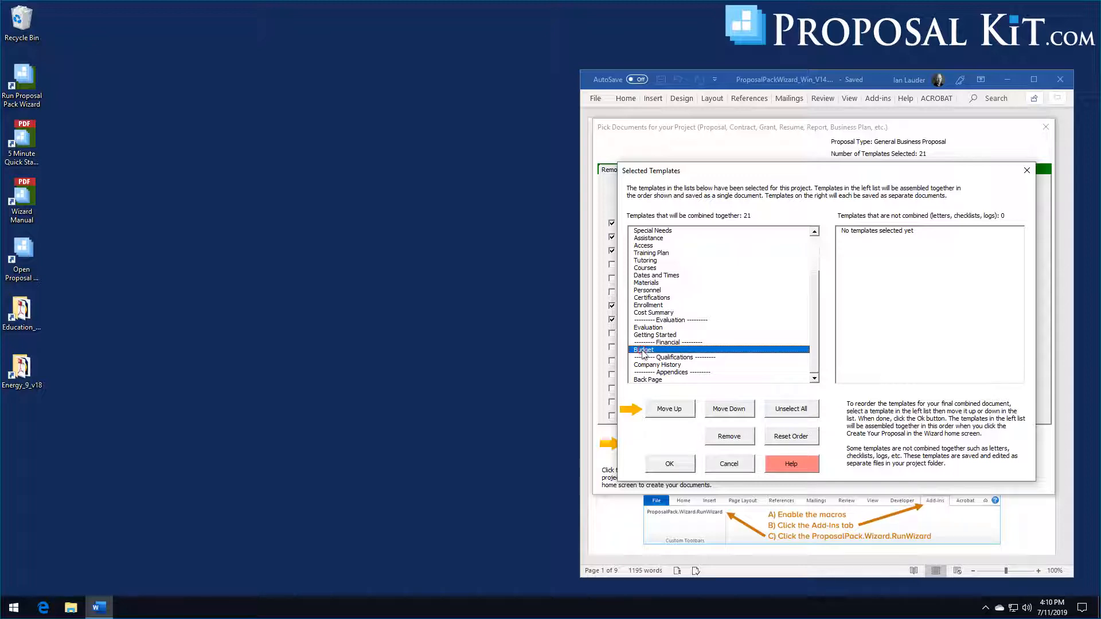
click(671, 411)
click(672, 411)
click(671, 411)
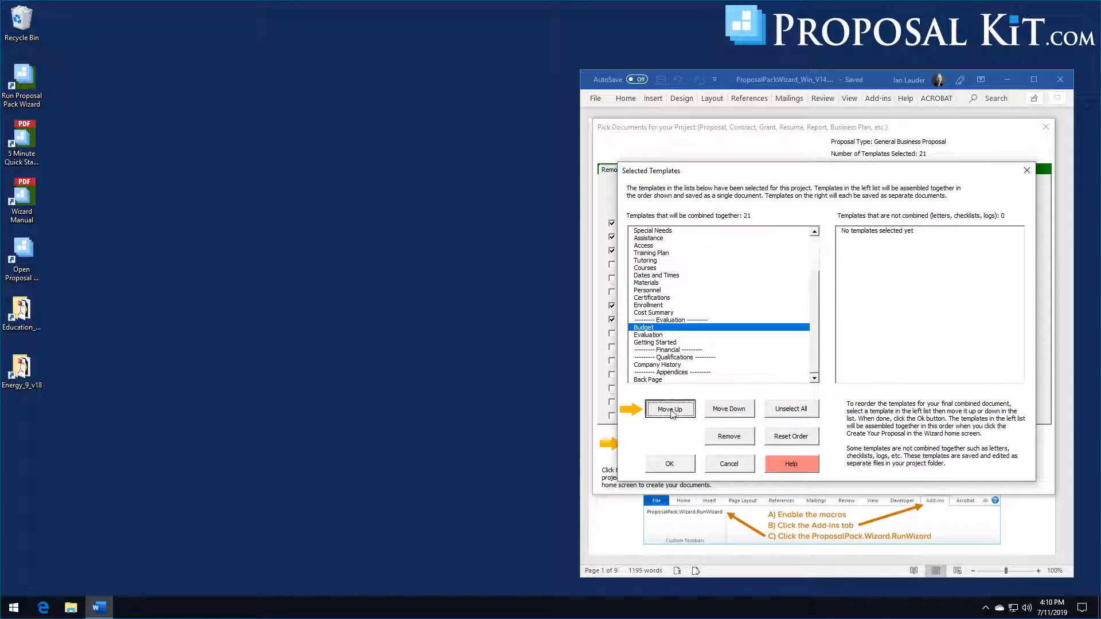
click(672, 411)
click(643, 323)
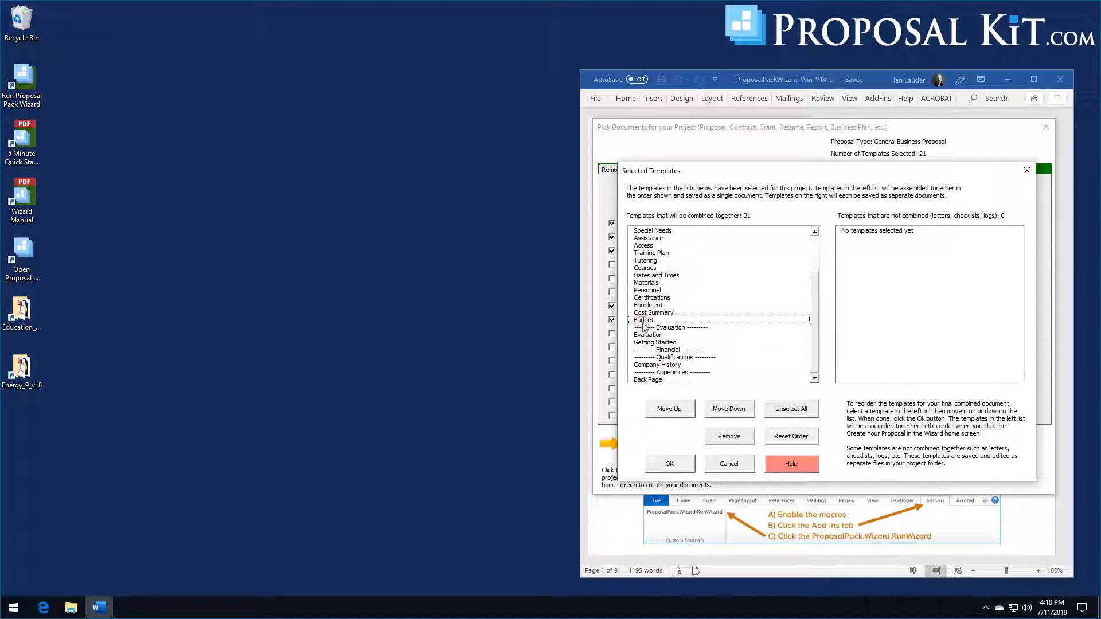
drag(816, 279, 817, 245)
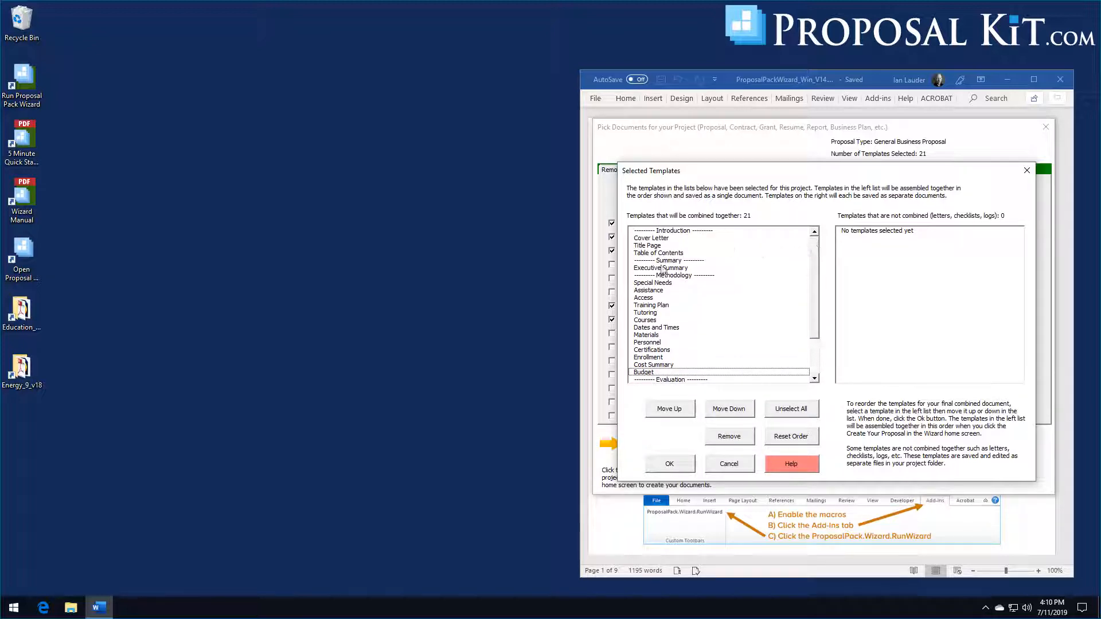
click(670, 465)
click(679, 449)
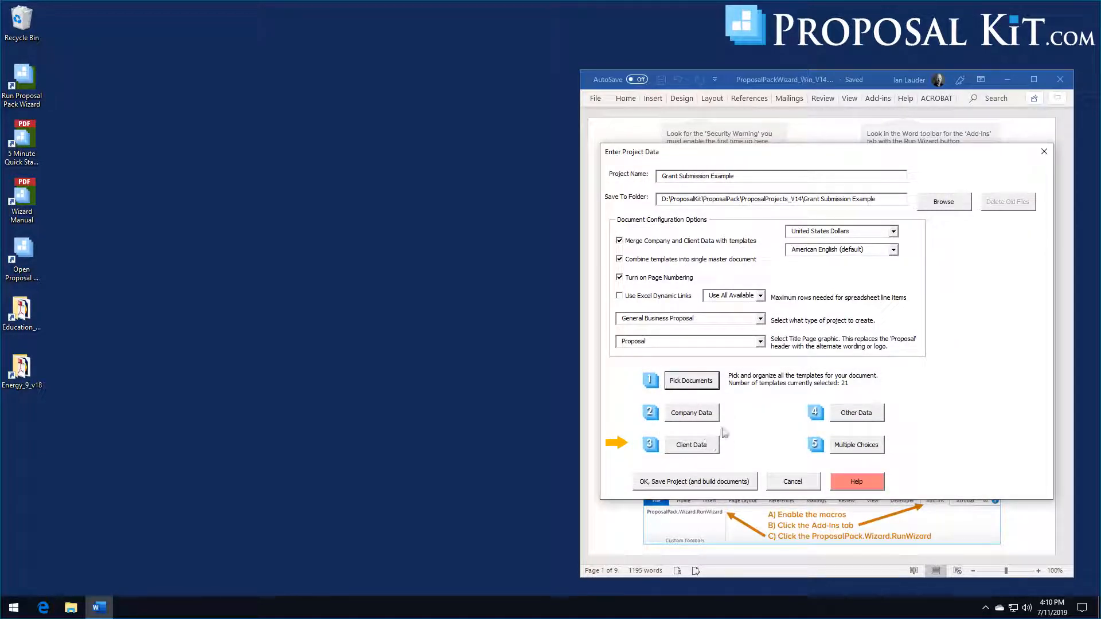
Step: Look over the project's company information and client data forms without changing any fields
click(692, 420)
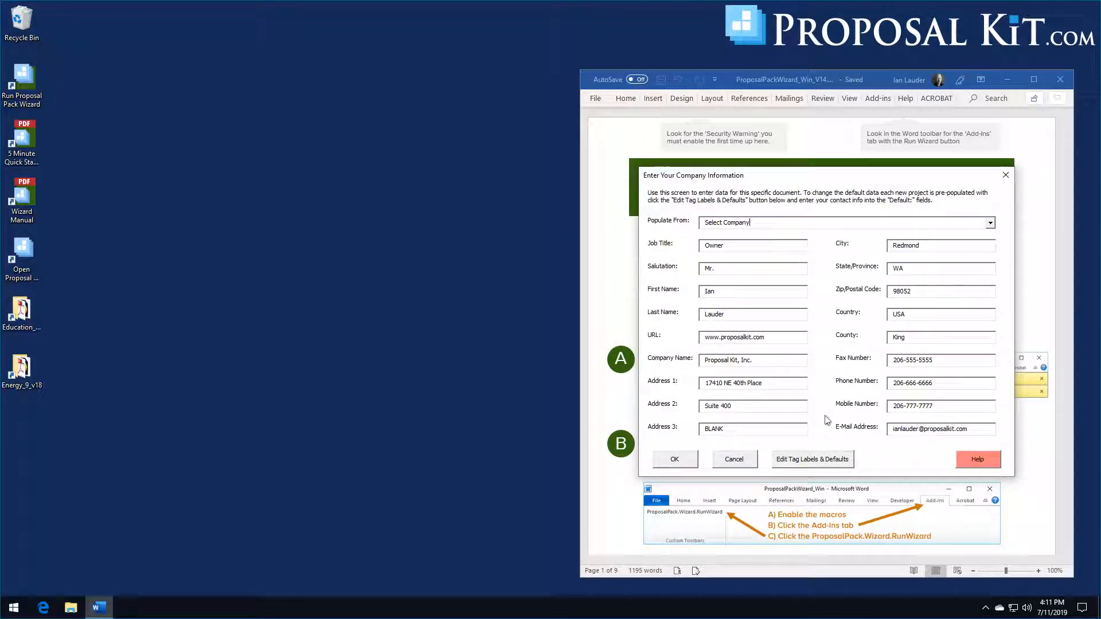
click(730, 462)
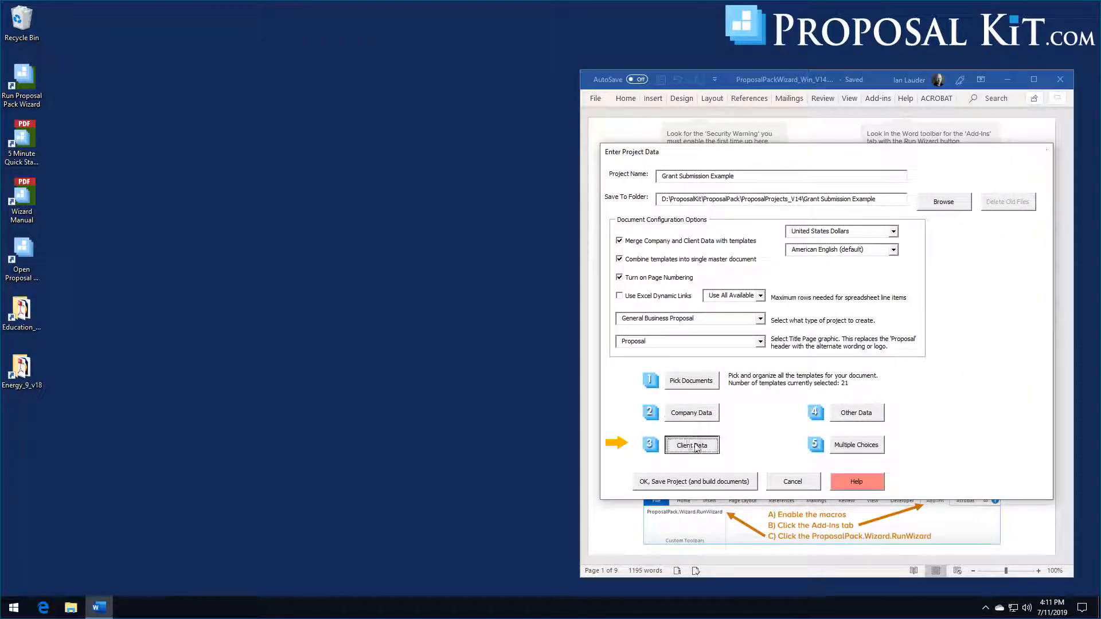
click(693, 445)
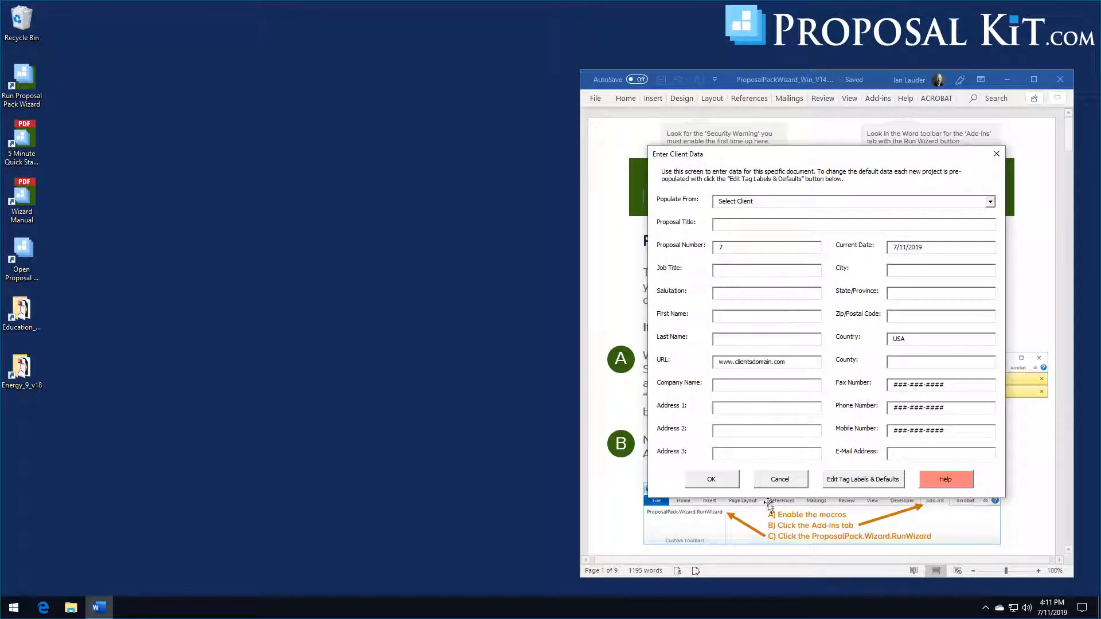
click(711, 482)
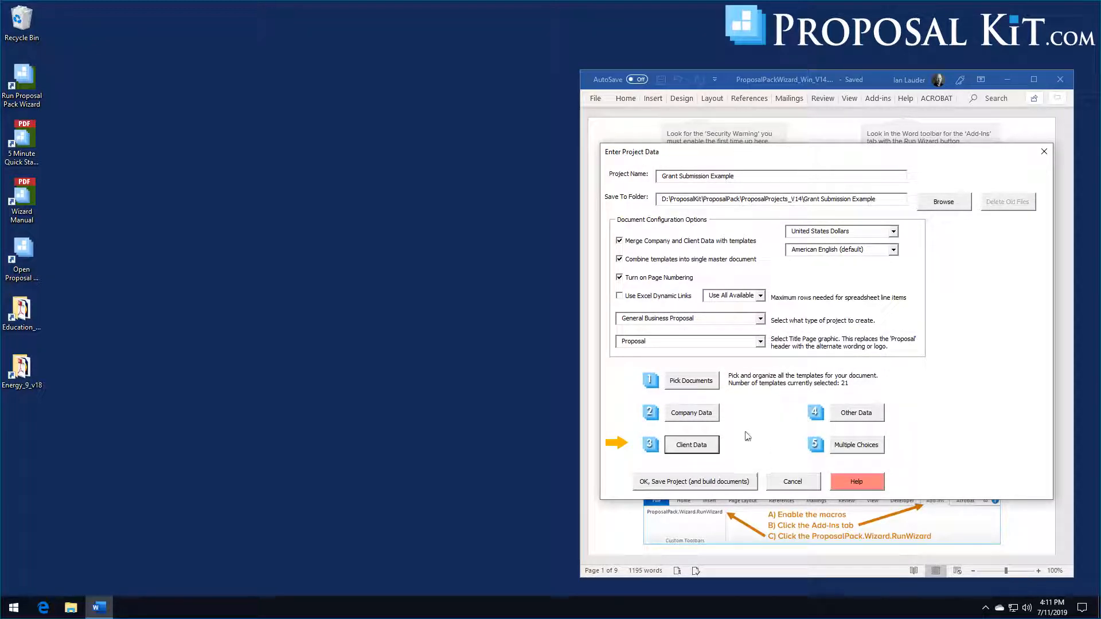
Step: Save the project, build its documents and go on to the project document editing screen
click(711, 482)
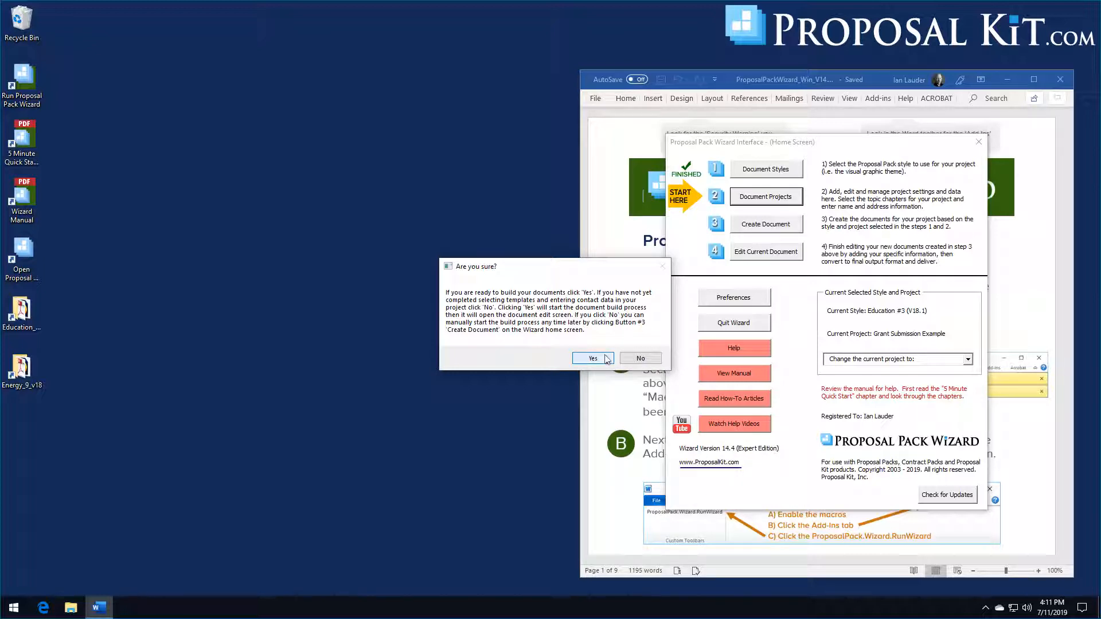
click(607, 358)
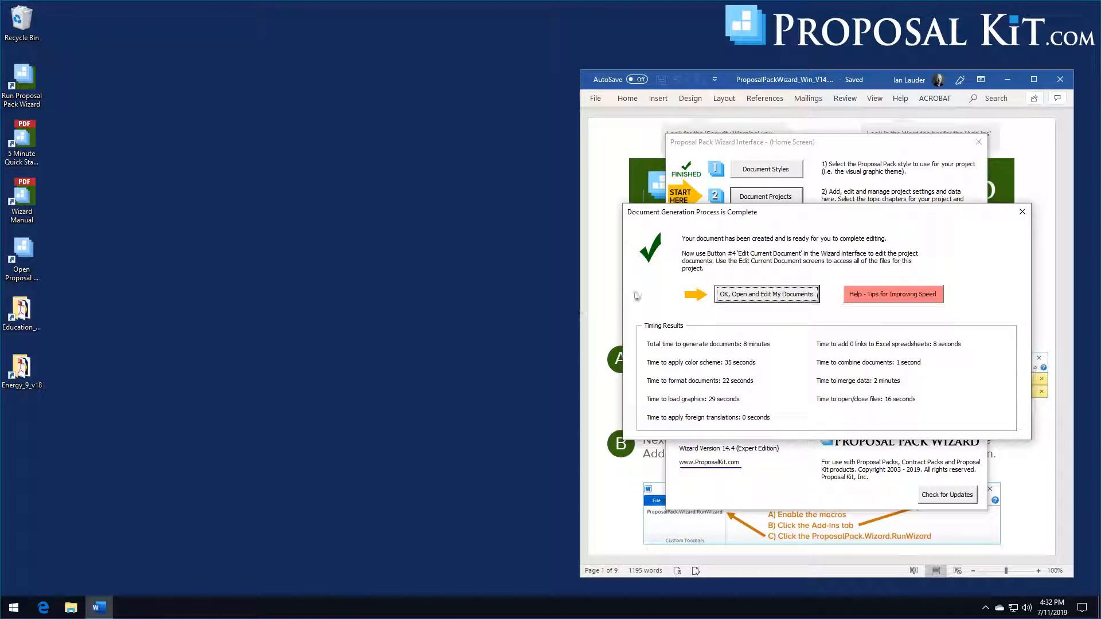
click(731, 295)
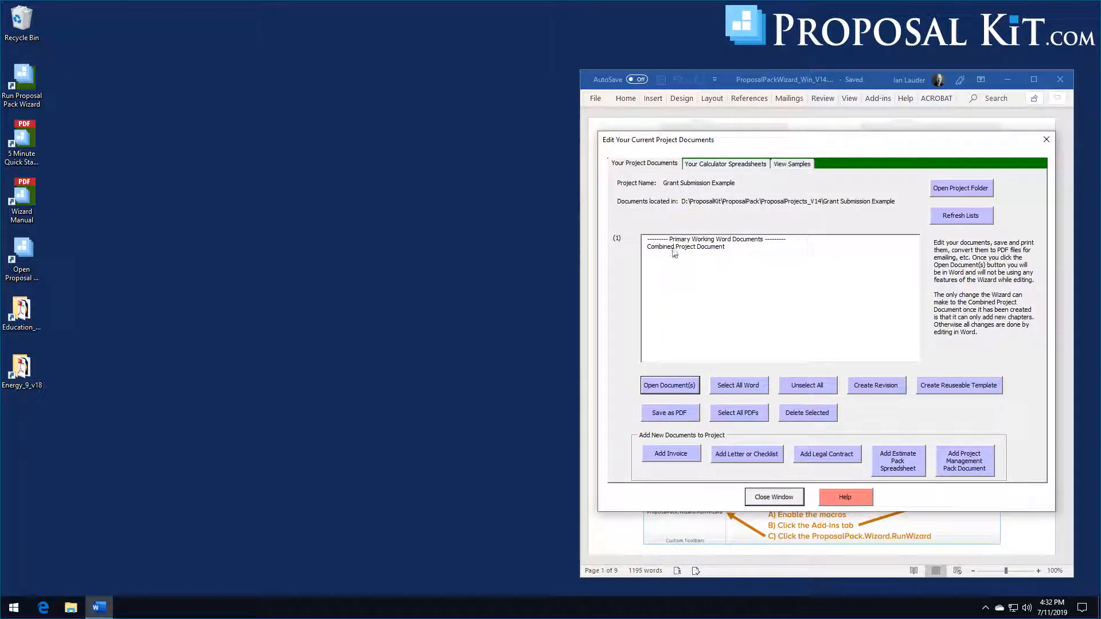
Step: Open the Combined Project Document in a taller window clear of the wizard and view its Table of Contents
click(675, 247)
click(670, 385)
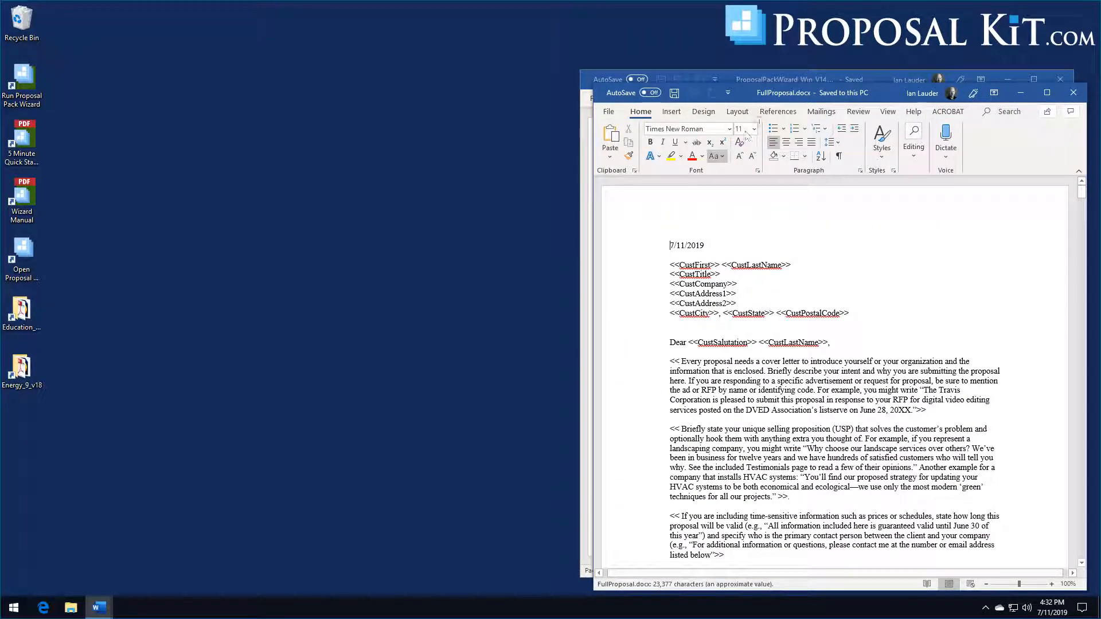
drag(787, 97, 405, 27)
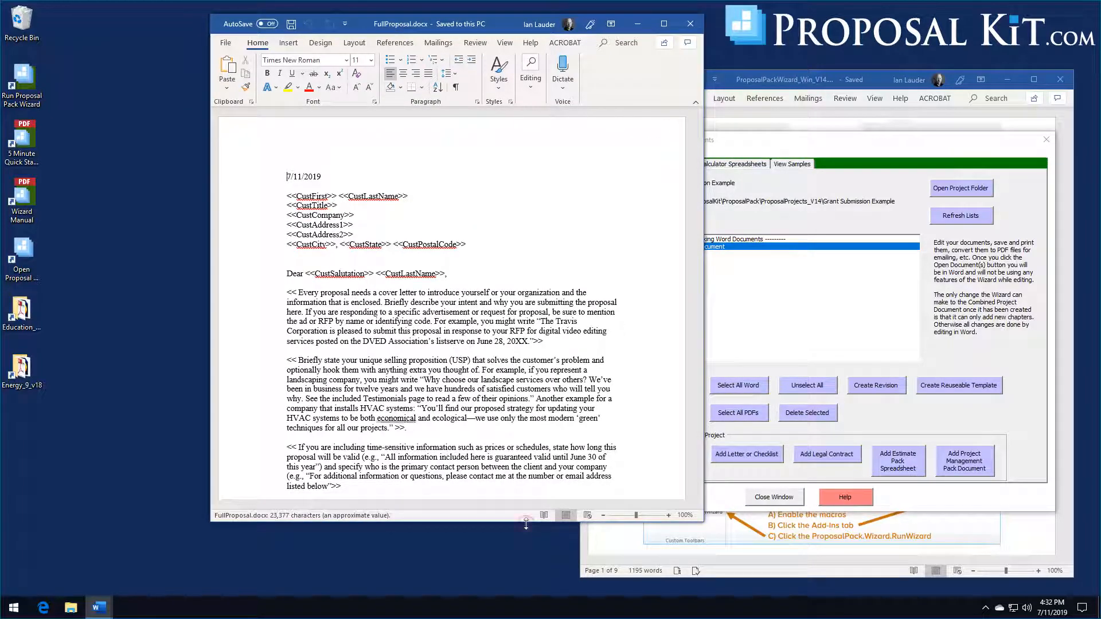
drag(526, 521, 525, 578)
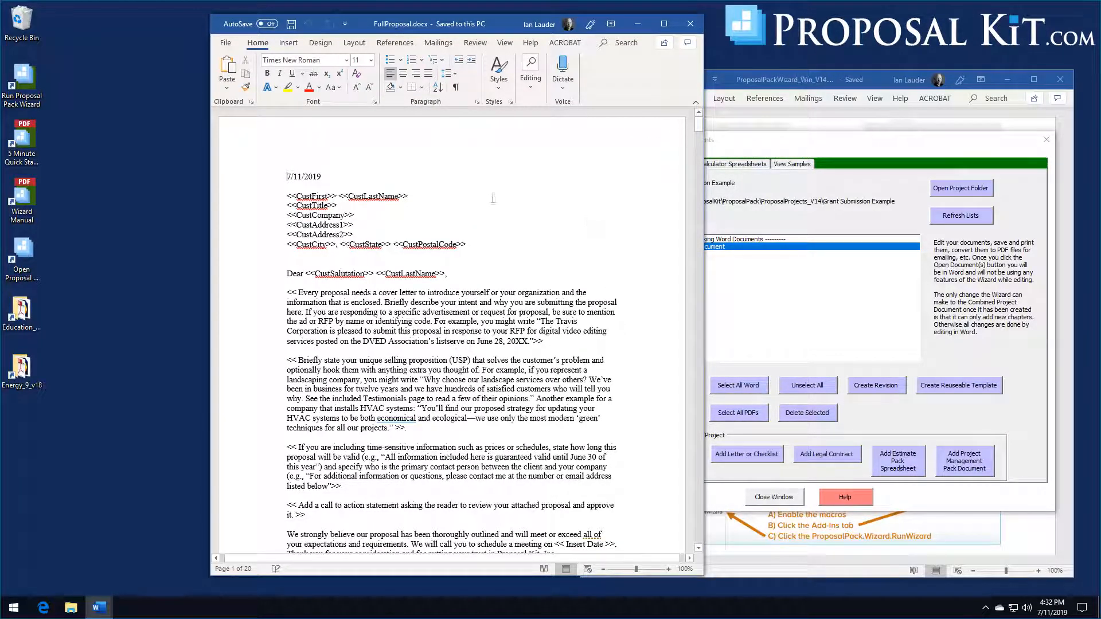
drag(698, 125, 698, 169)
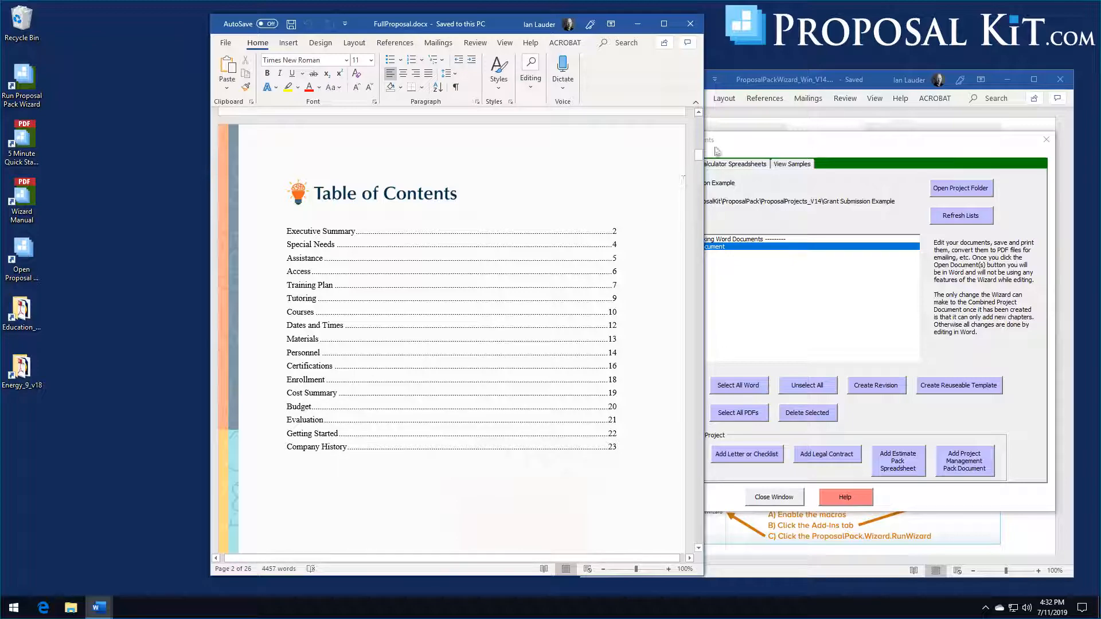
Step: View the combined document through to its back page, close it and return to the wizard's home screen
drag(699, 156, 700, 543)
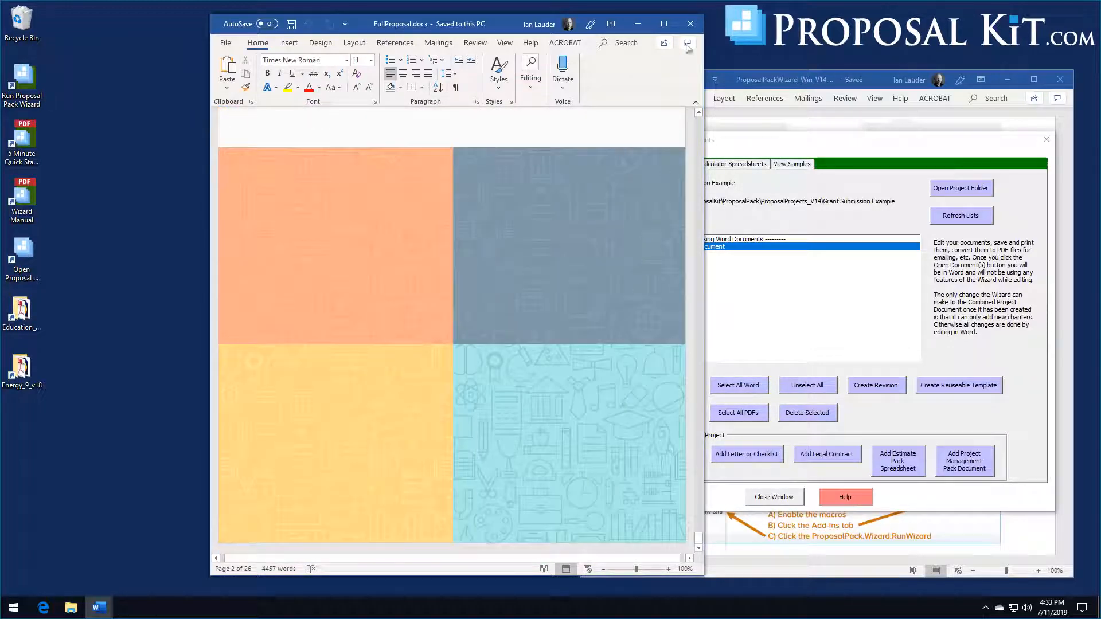
click(690, 25)
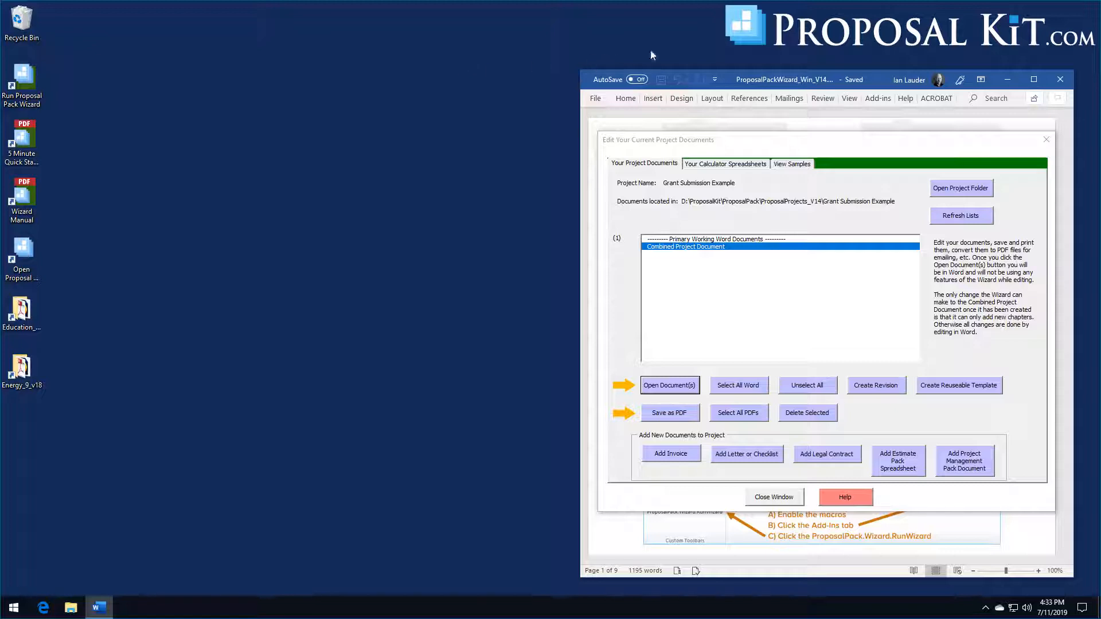
drag(777, 85, 781, 90)
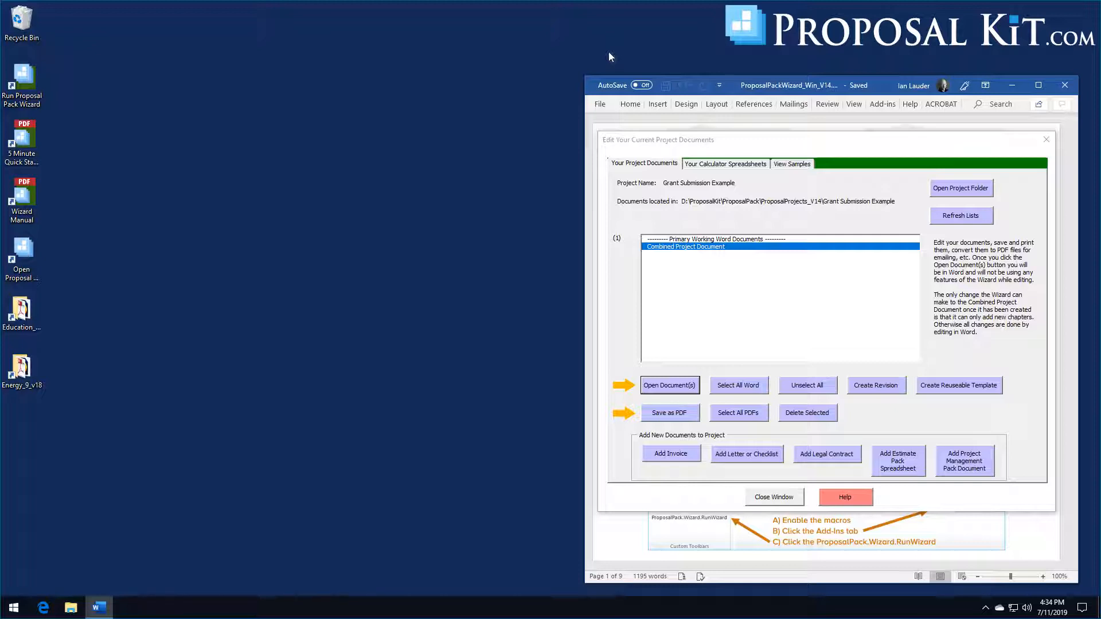
click(774, 497)
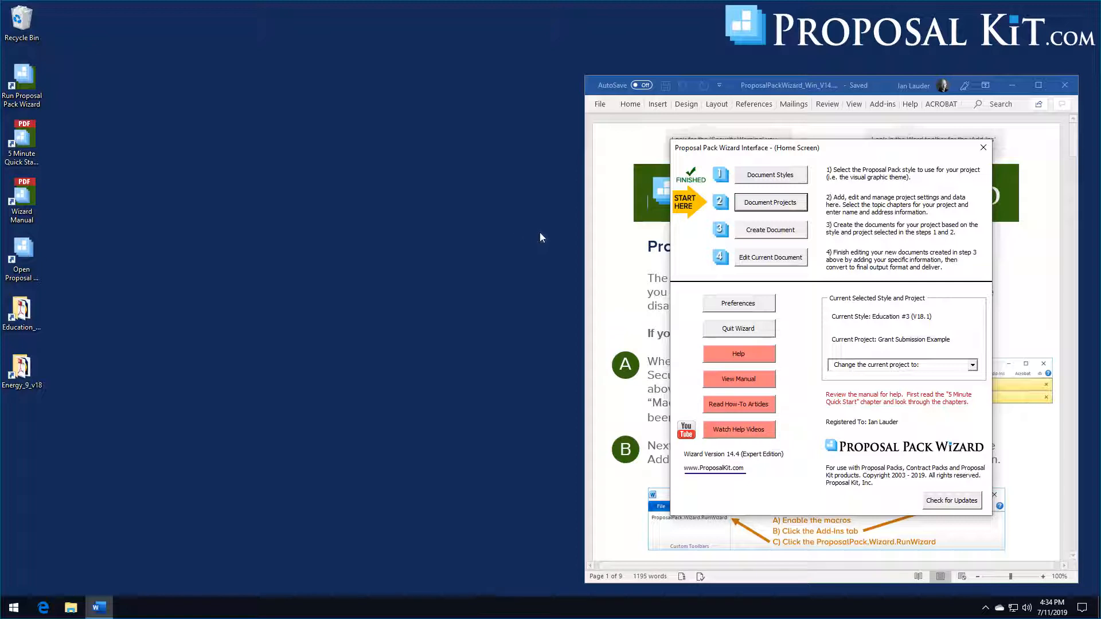
drag(827, 151, 829, 143)
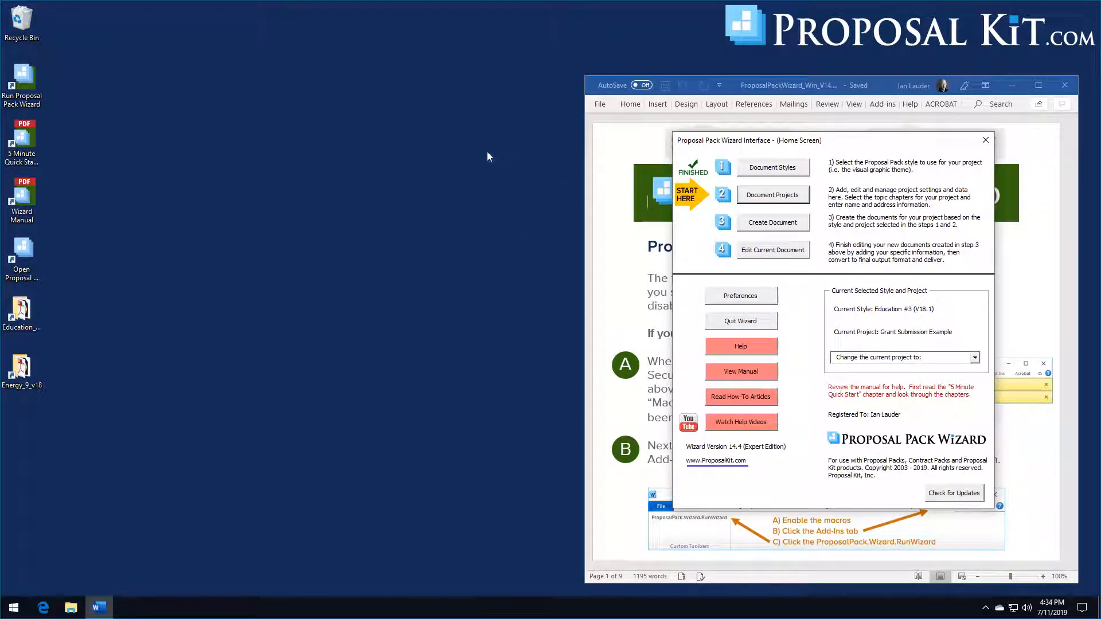
Step: Change the current document style to Energy #9 (V18.1)
click(777, 169)
click(822, 283)
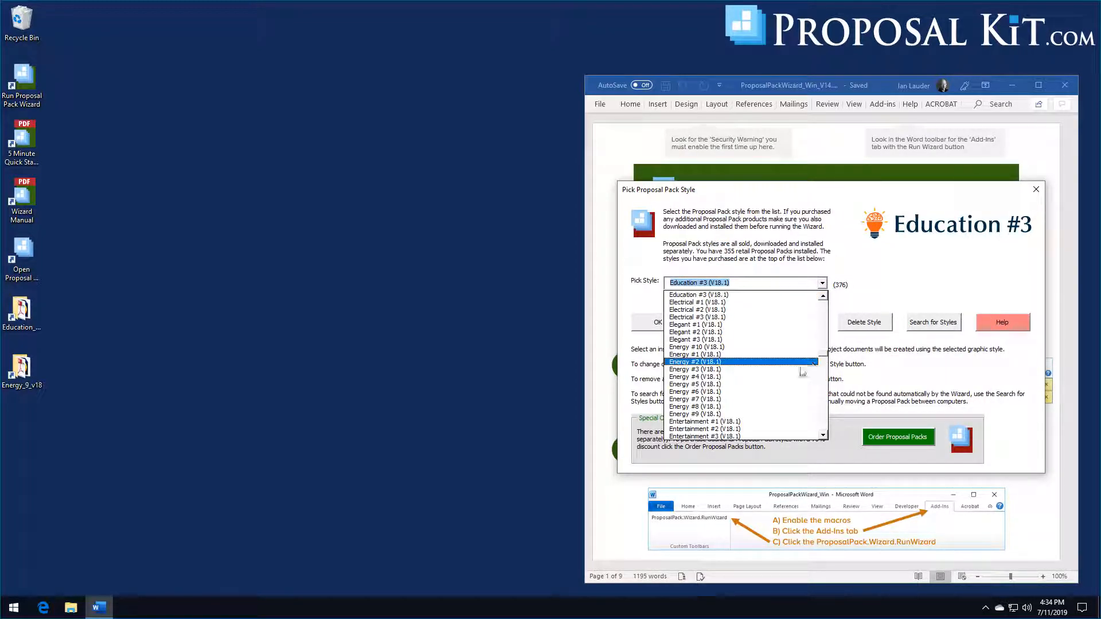
click(717, 414)
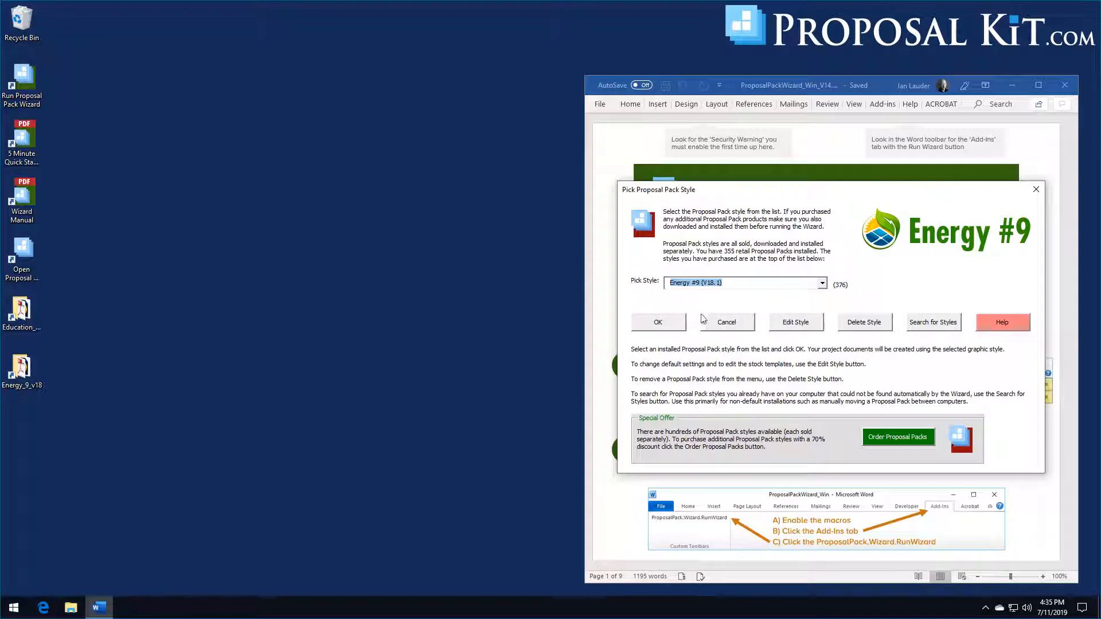
click(658, 322)
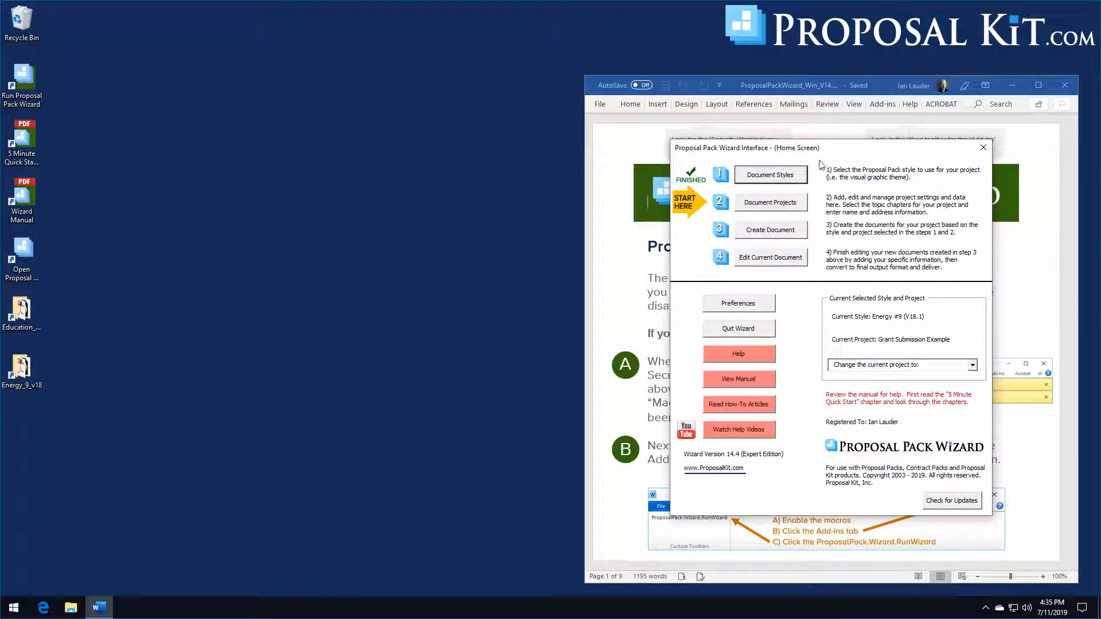
Step: Add a new project named Green Energy Grant with Excel dynamic links turned off
click(790, 205)
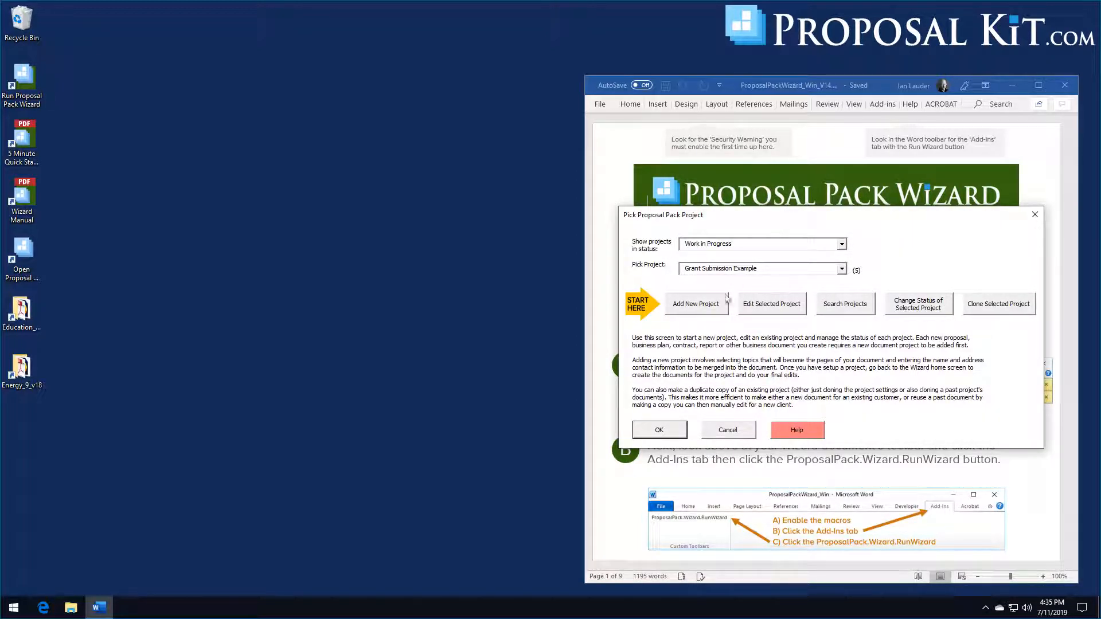
click(698, 308)
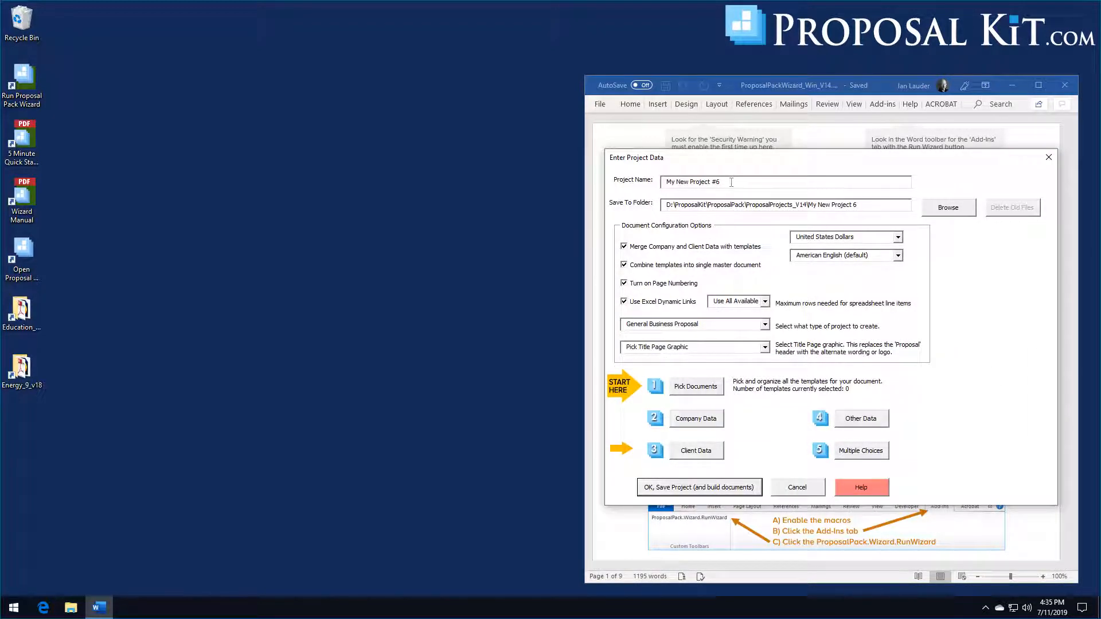
drag(731, 182, 645, 192)
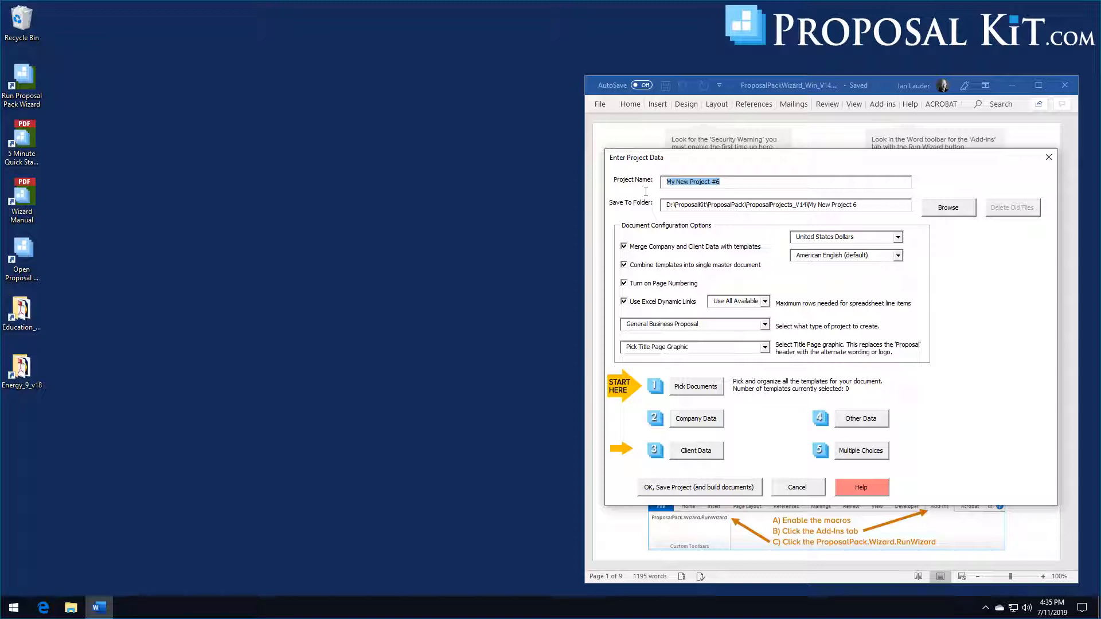
text(Green En)
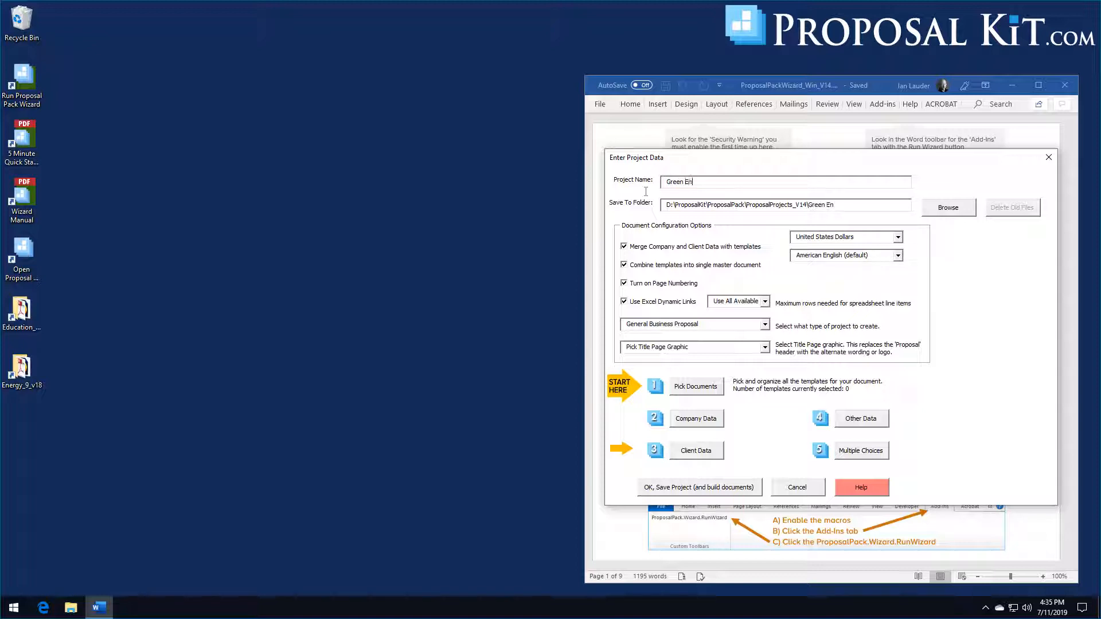
text(ergy Grant)
click(655, 302)
Step: Search the Quick Start import lists for "energy" while picking documents for the new project
click(704, 391)
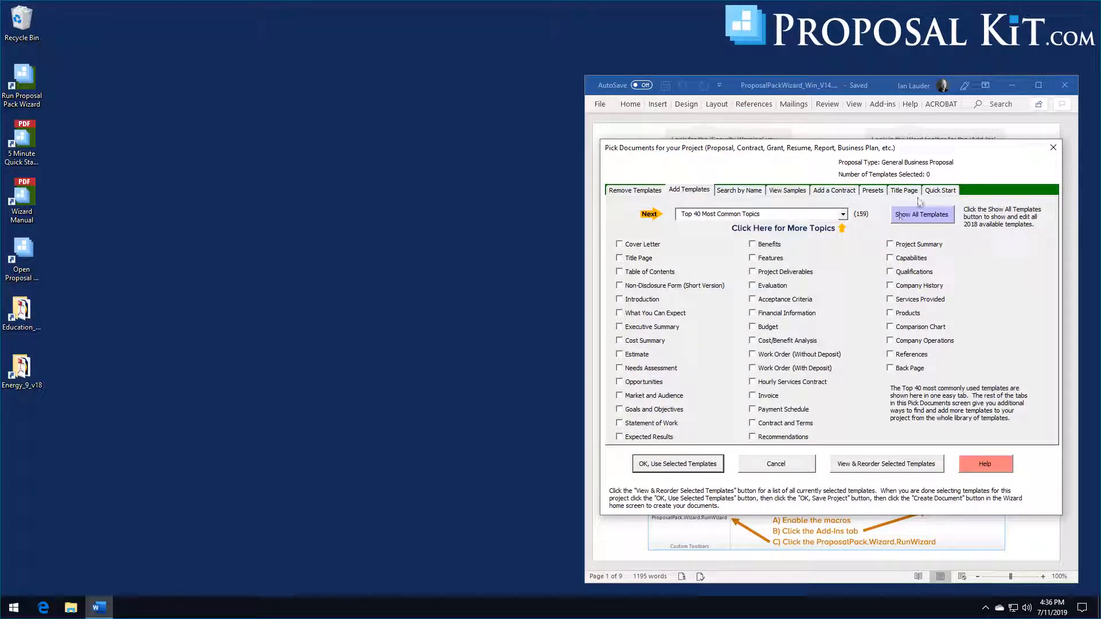
click(935, 194)
click(1004, 276)
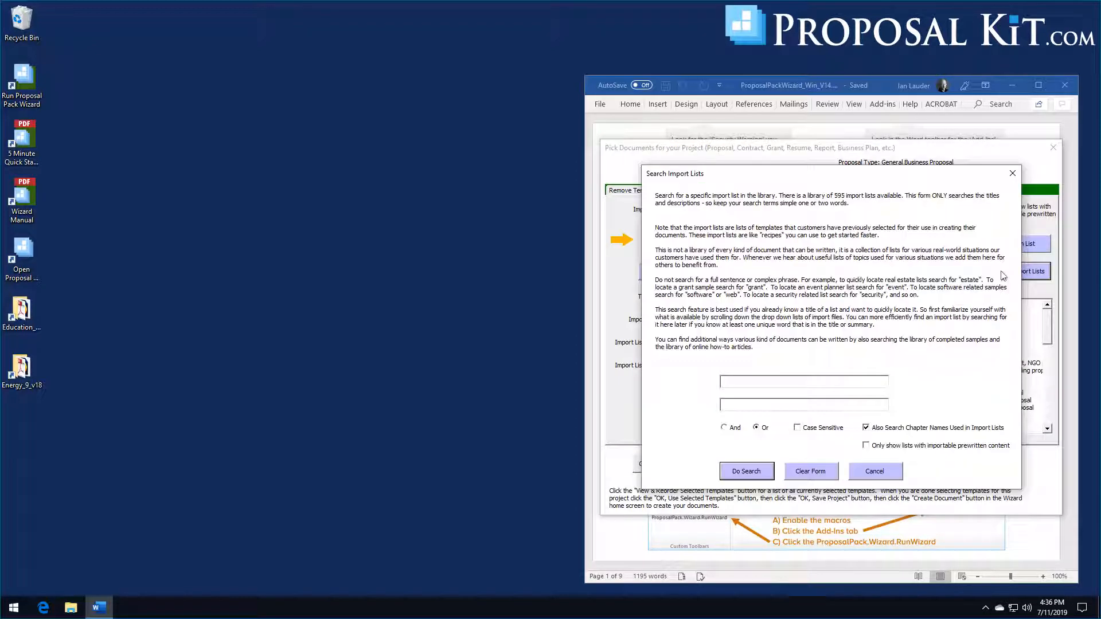
click(776, 383)
text(energy)
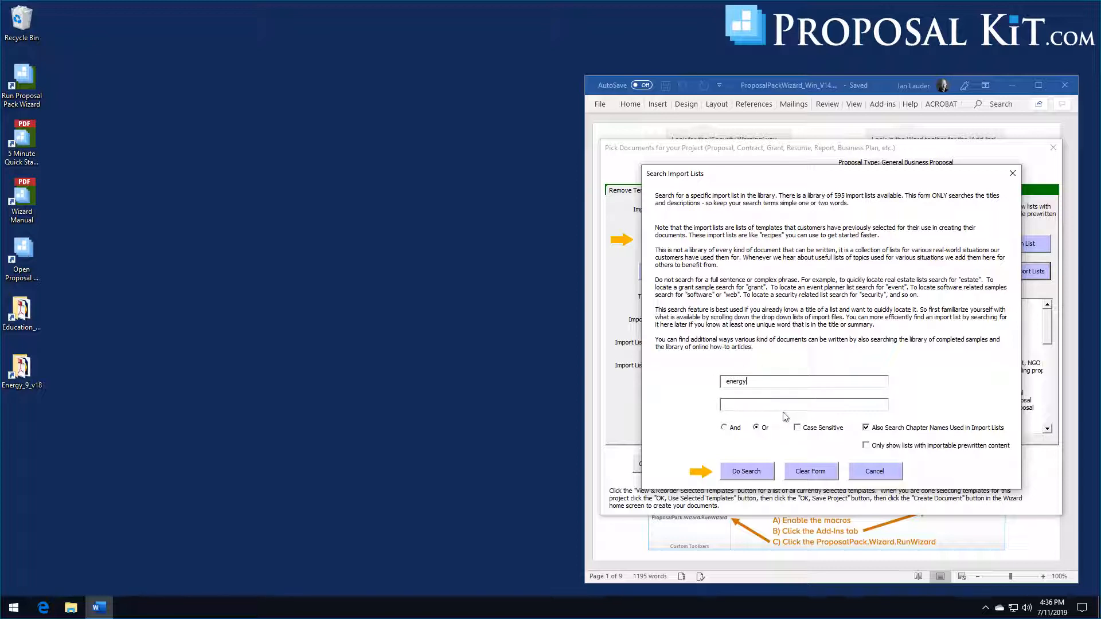
click(767, 476)
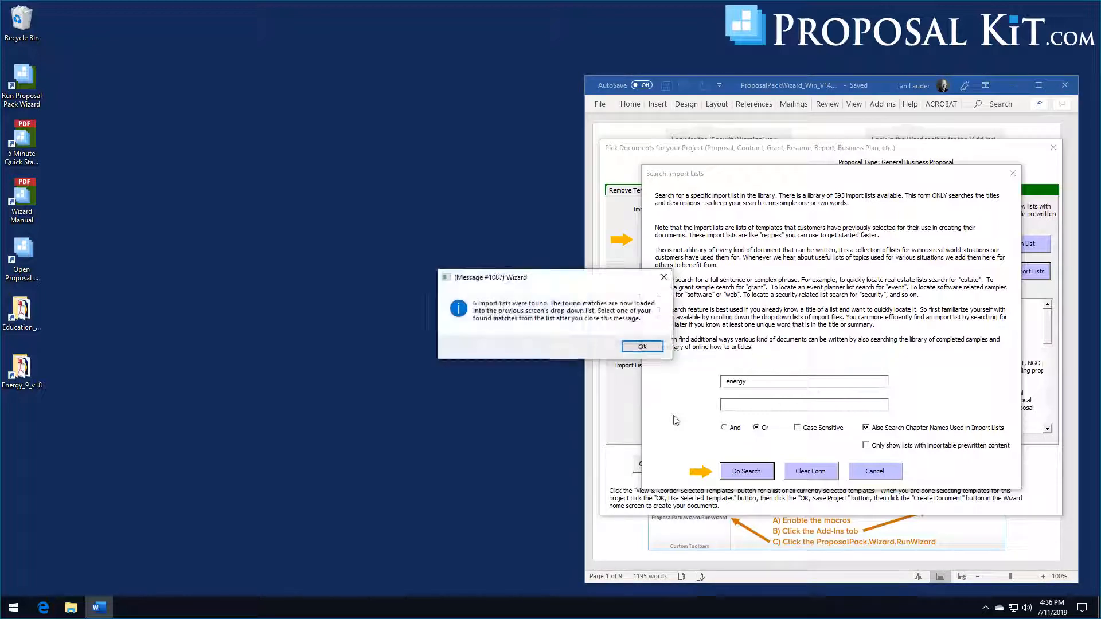
click(643, 347)
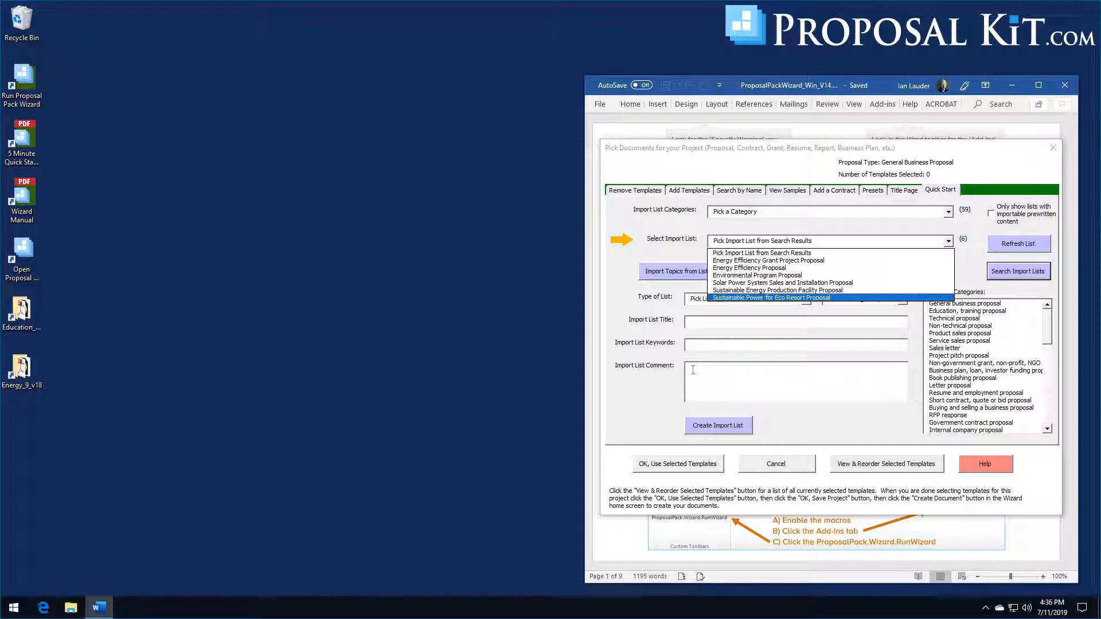
Step: Import the topics from the Energy Efficiency Grant Project Proposal list into the project
click(755, 261)
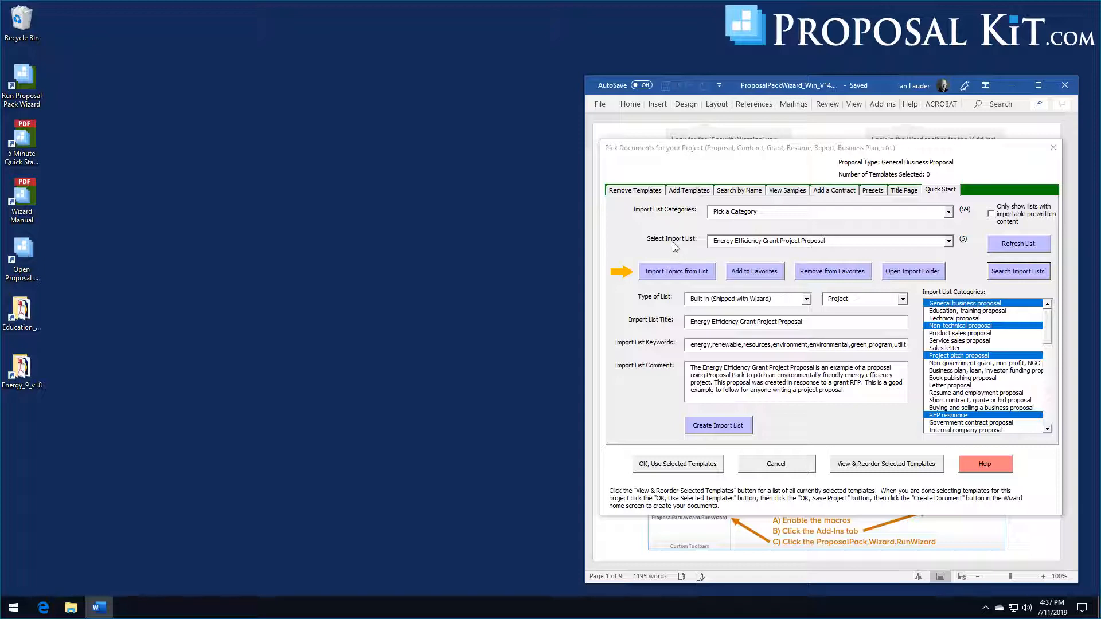
click(682, 275)
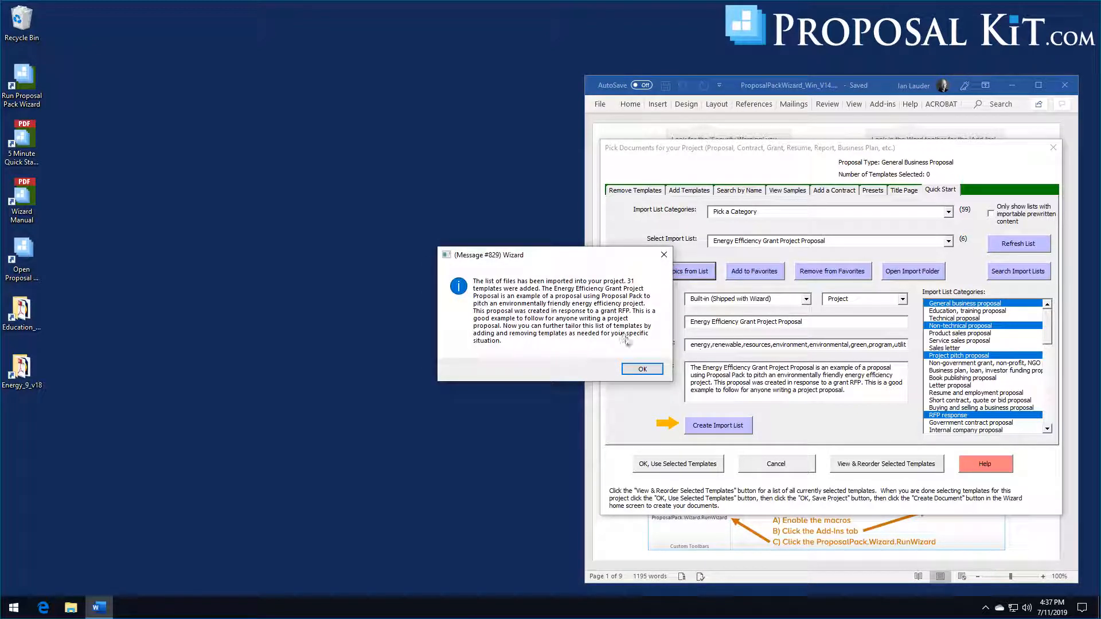
drag(588, 262, 762, 271)
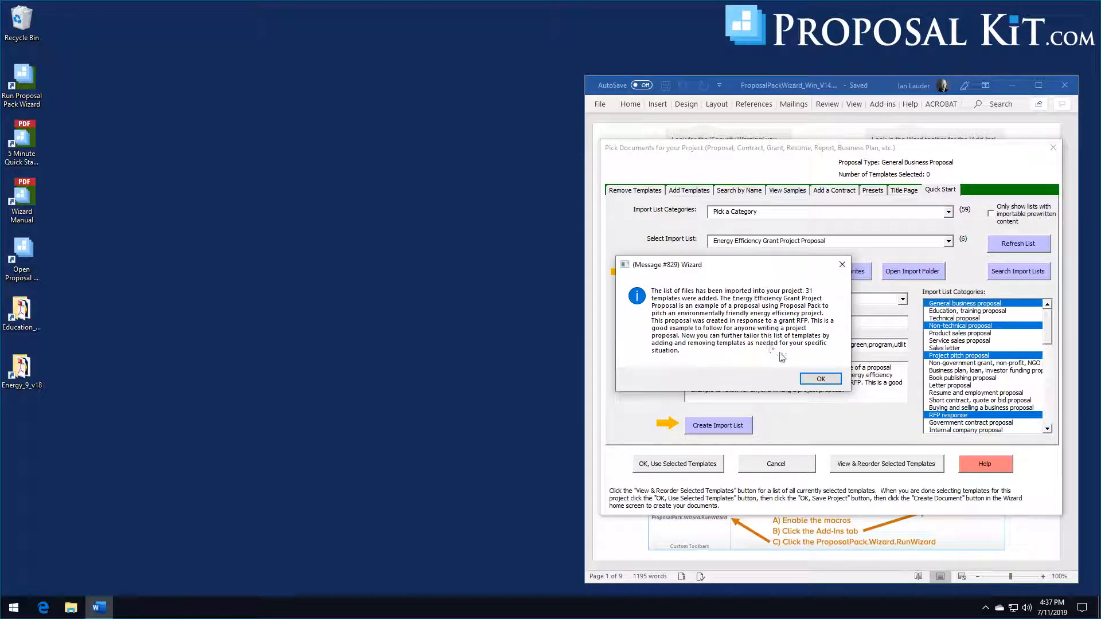
click(811, 380)
Step: Examine the project's selected templates, both the combined ones and the separate letters and checklists, without reordering them
mouse_move(821, 267)
mouse_down()
mouse_move(823, 338)
mouse_move(823, 267)
mouse_up()
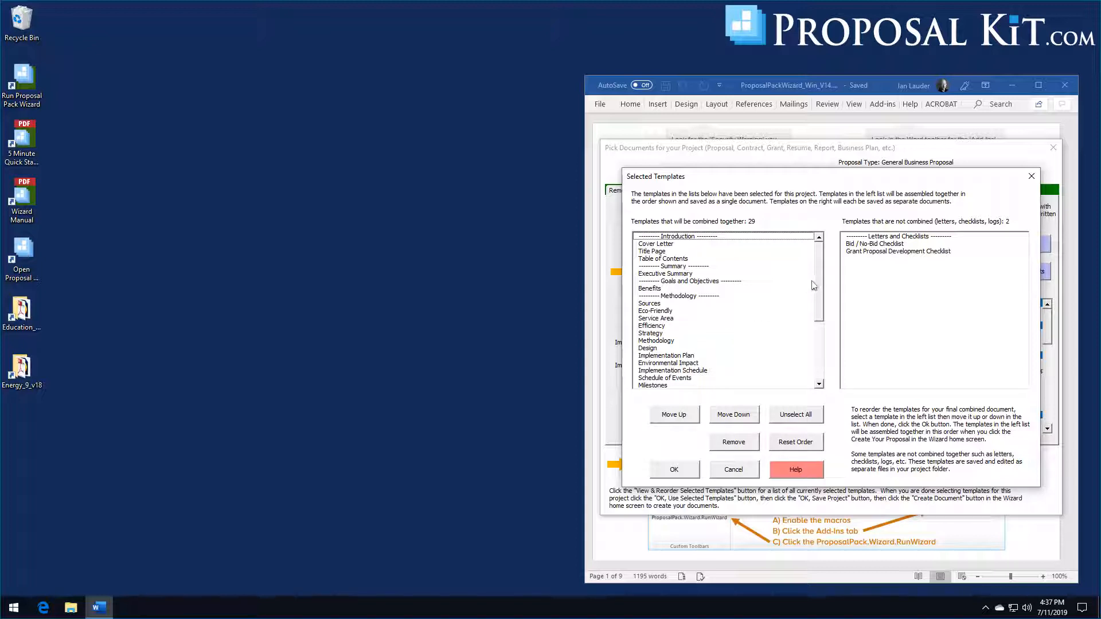
drag(818, 285, 819, 364)
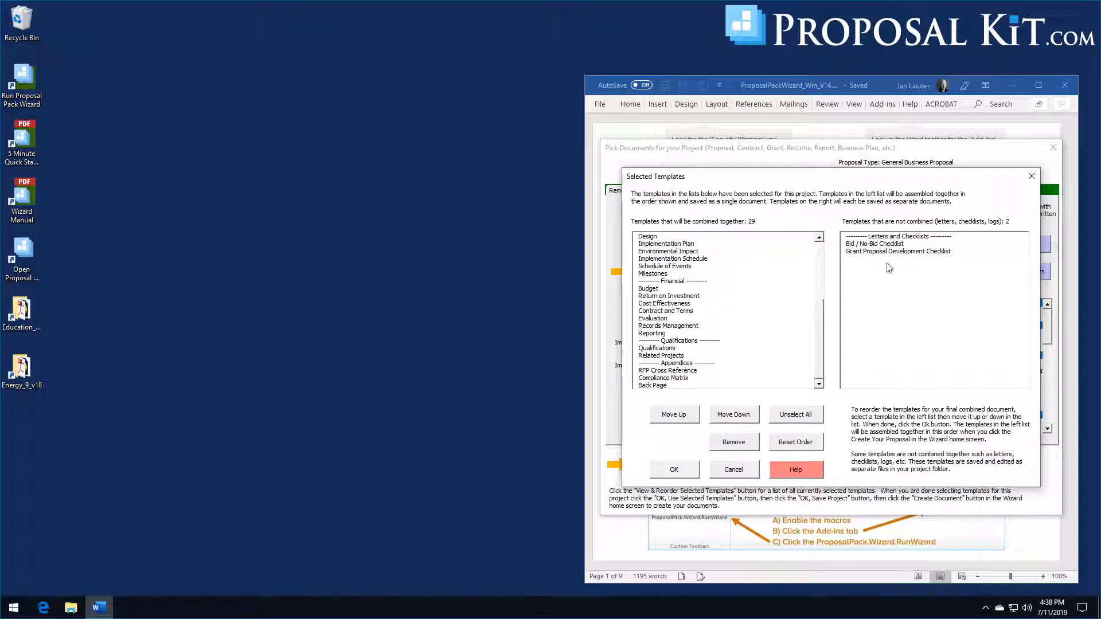
click(674, 470)
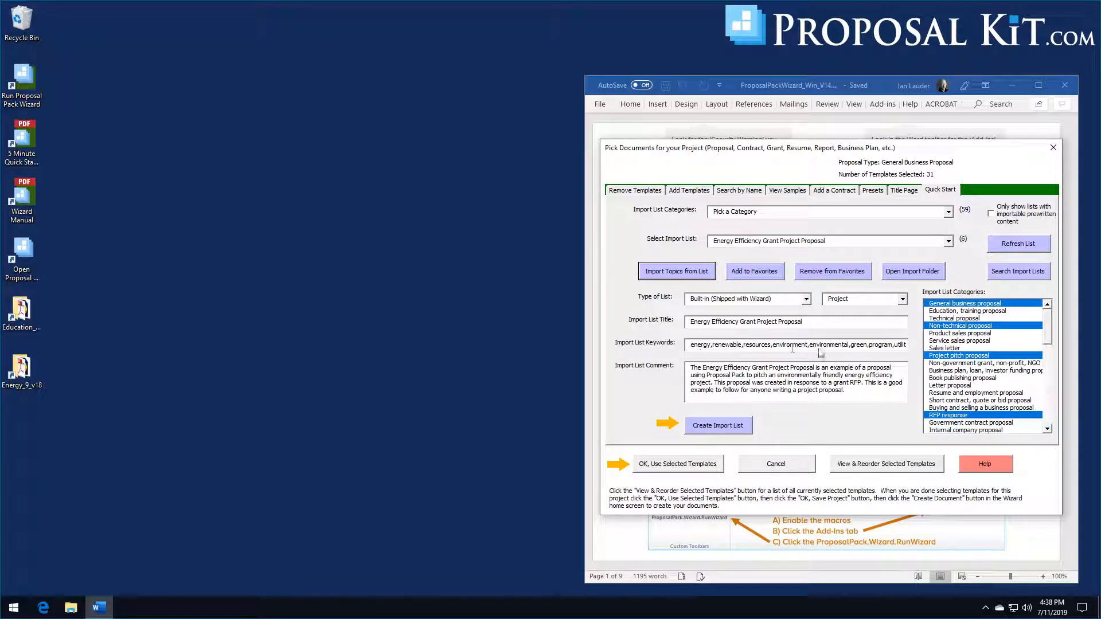
click(878, 464)
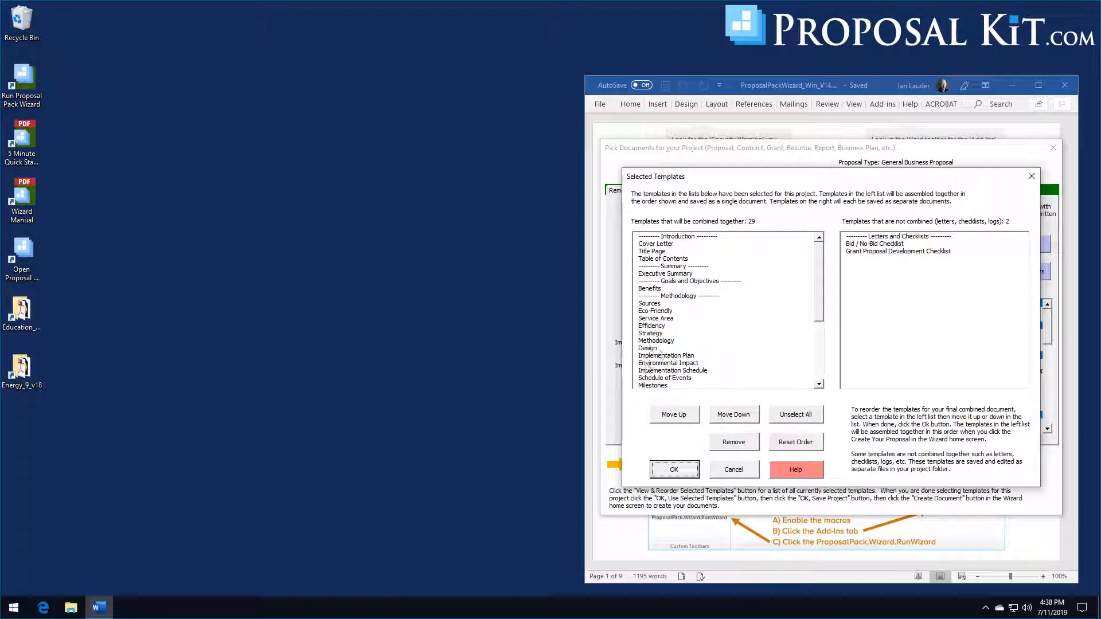
mouse_move(821, 275)
mouse_down()
mouse_move(820, 366)
mouse_move(821, 255)
mouse_up()
click(696, 470)
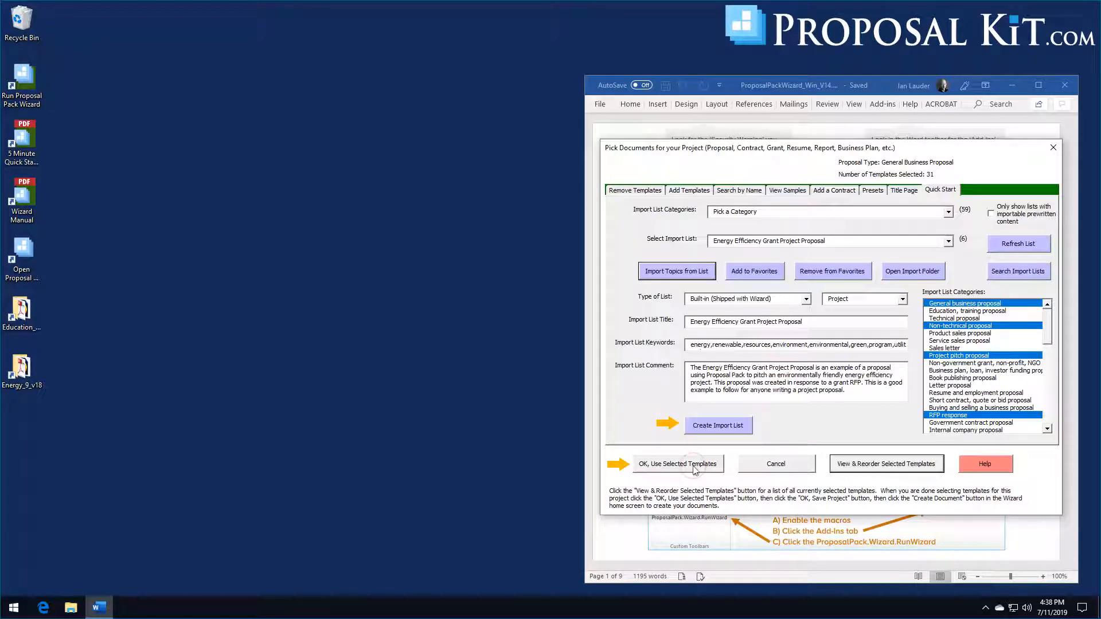
Step: Accept the selected templates, save the Green Energy Grant project with its documents built, and go to the document editing screen
click(690, 470)
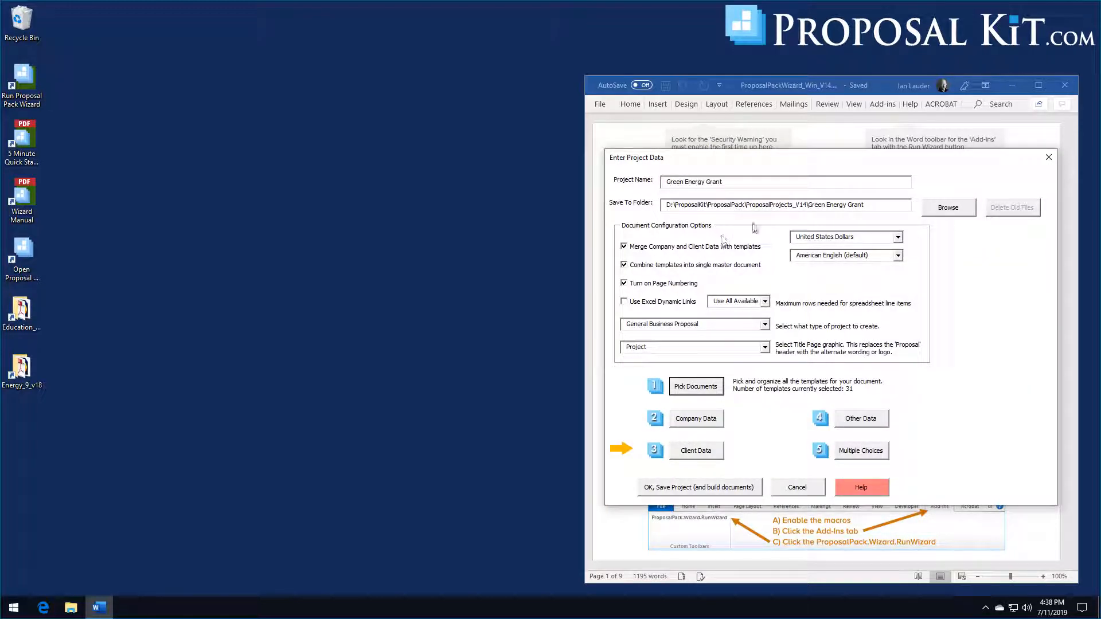
click(685, 488)
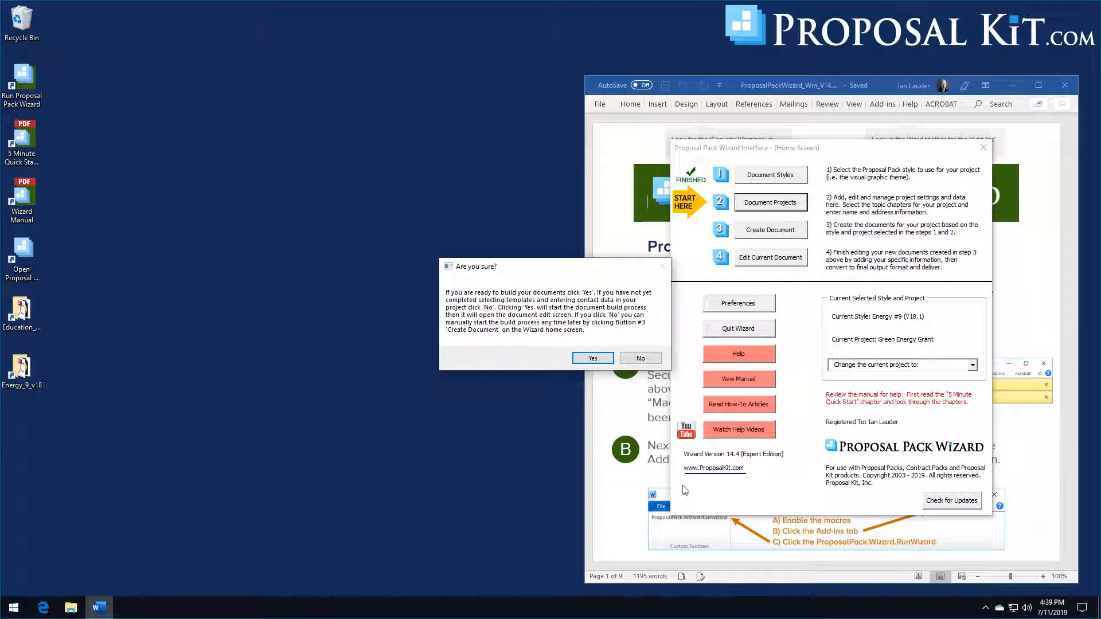
click(592, 358)
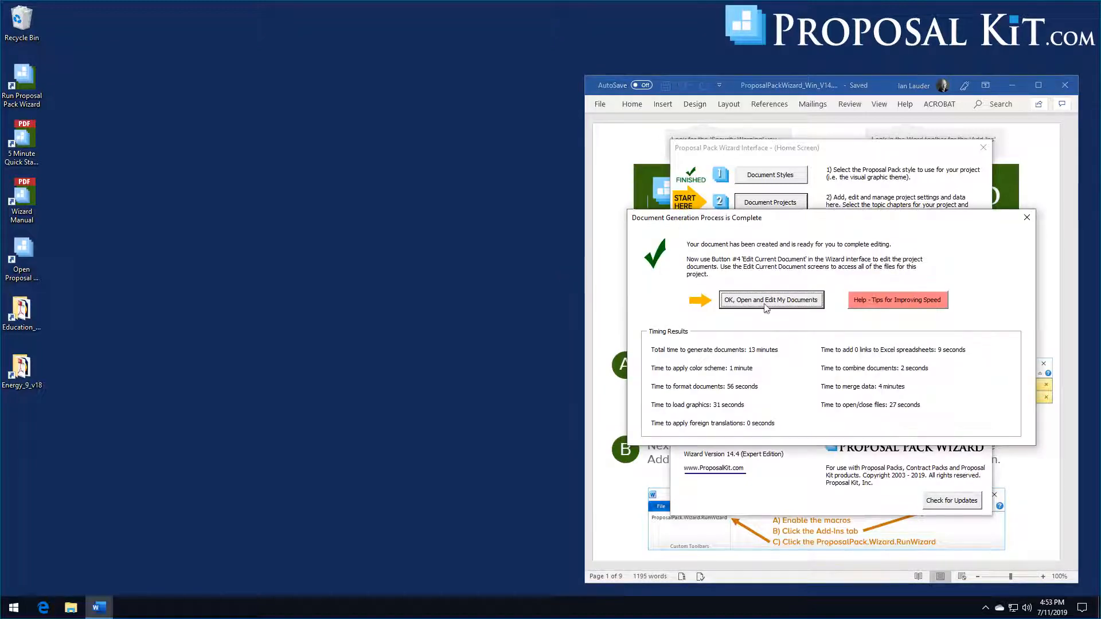
click(766, 309)
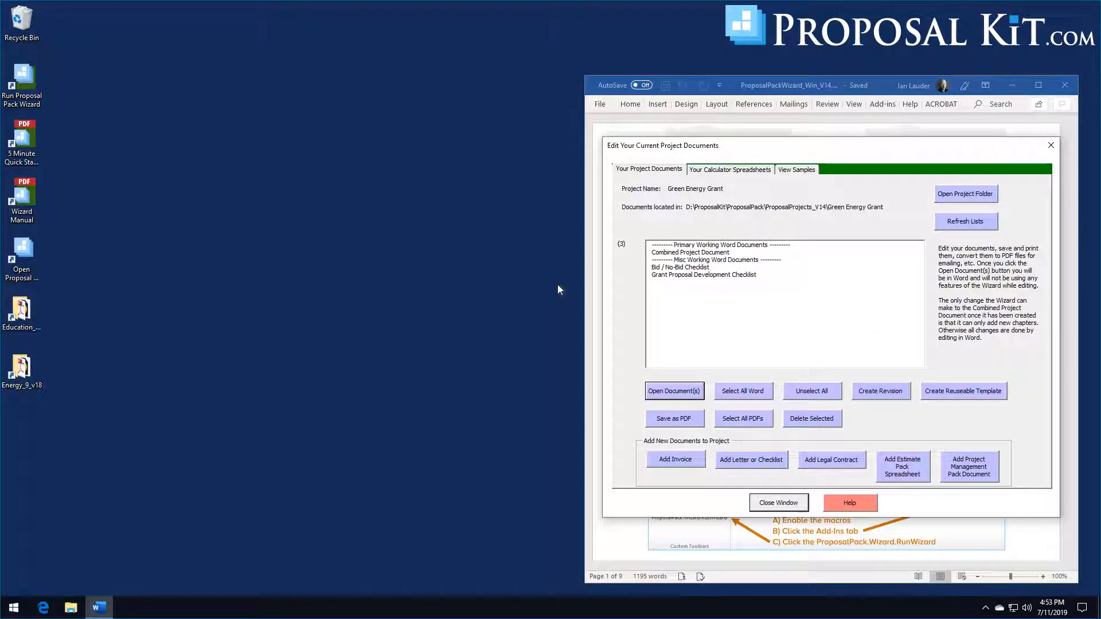
Step: Open the Combined Project Document, the Bid / No-Bid Checklist and the Grant Proposal Development Checklist together
click(670, 253)
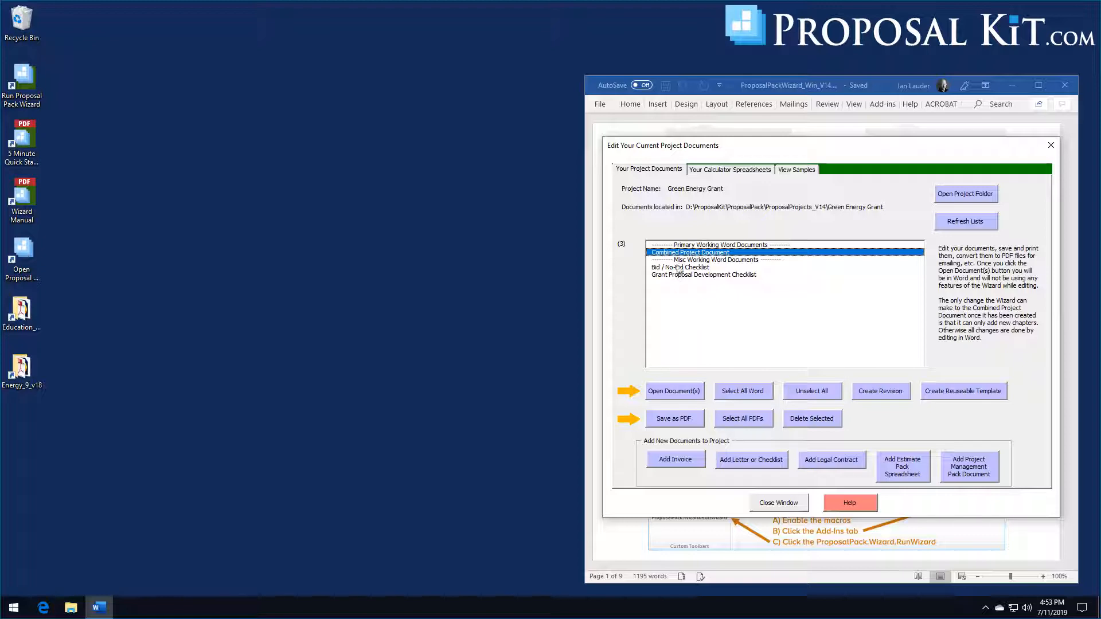
click(678, 268)
click(683, 275)
click(673, 393)
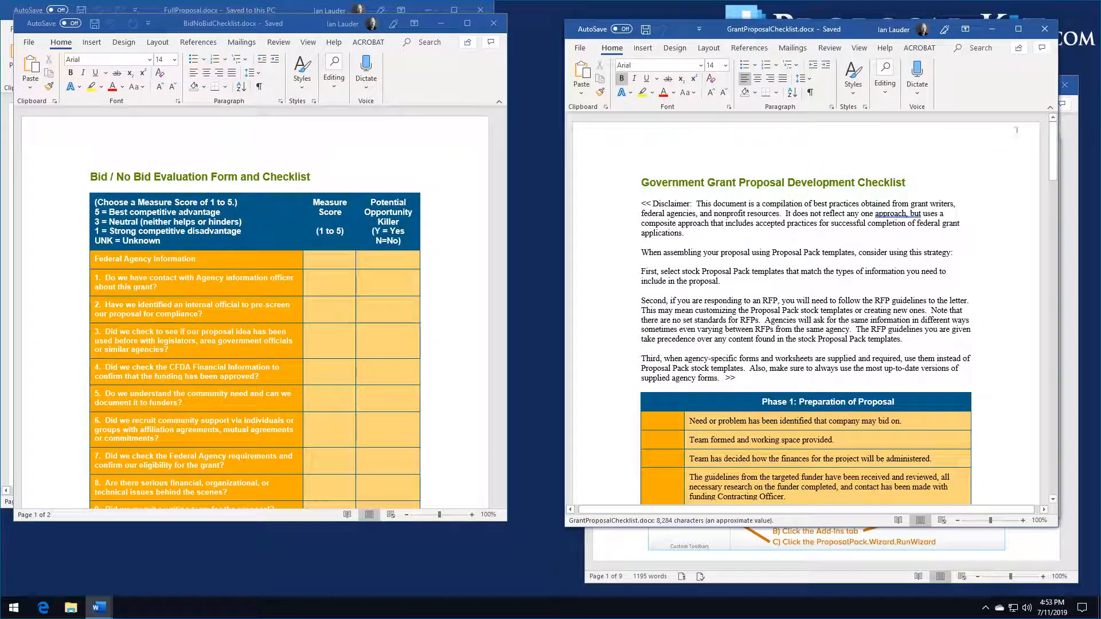
Step: Look over the grant proposal development checklist and the bid/no-bid checklist, closing each one after viewing
mouse_move(1054, 148)
mouse_down()
mouse_move(1056, 449)
mouse_move(1058, 172)
mouse_move(1071, 136)
mouse_up()
click(1044, 29)
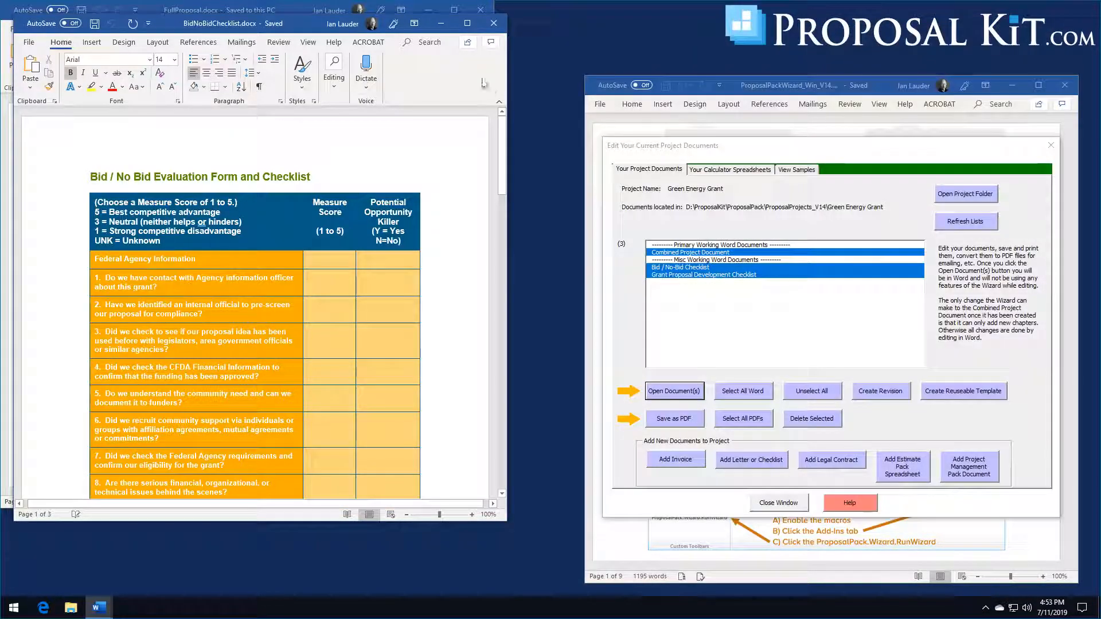
drag(294, 28, 821, 39)
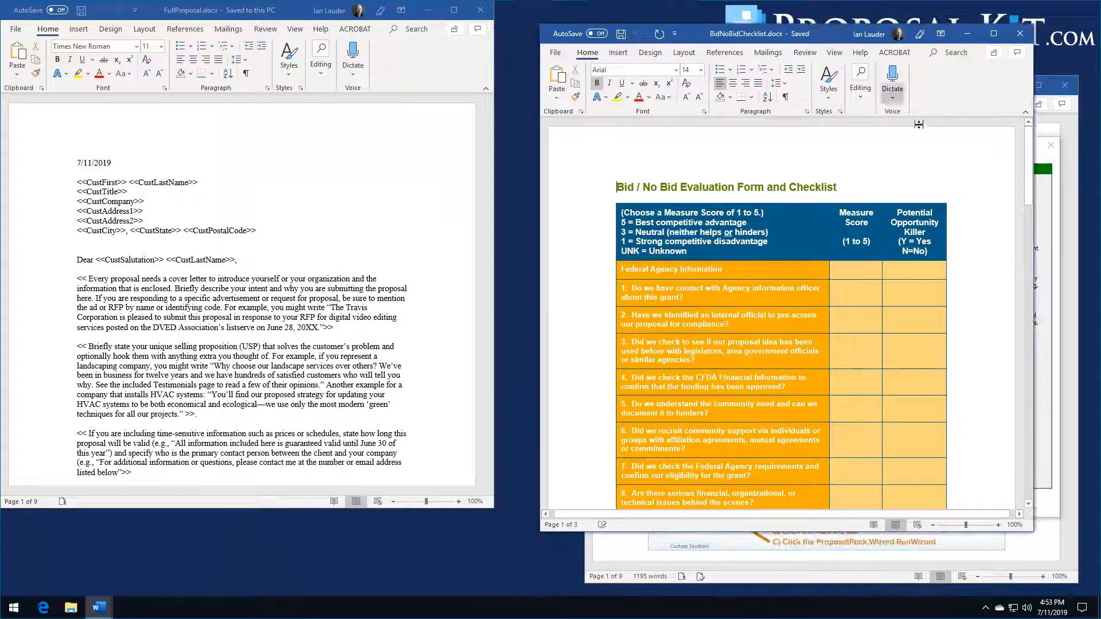
drag(1029, 161, 1037, 456)
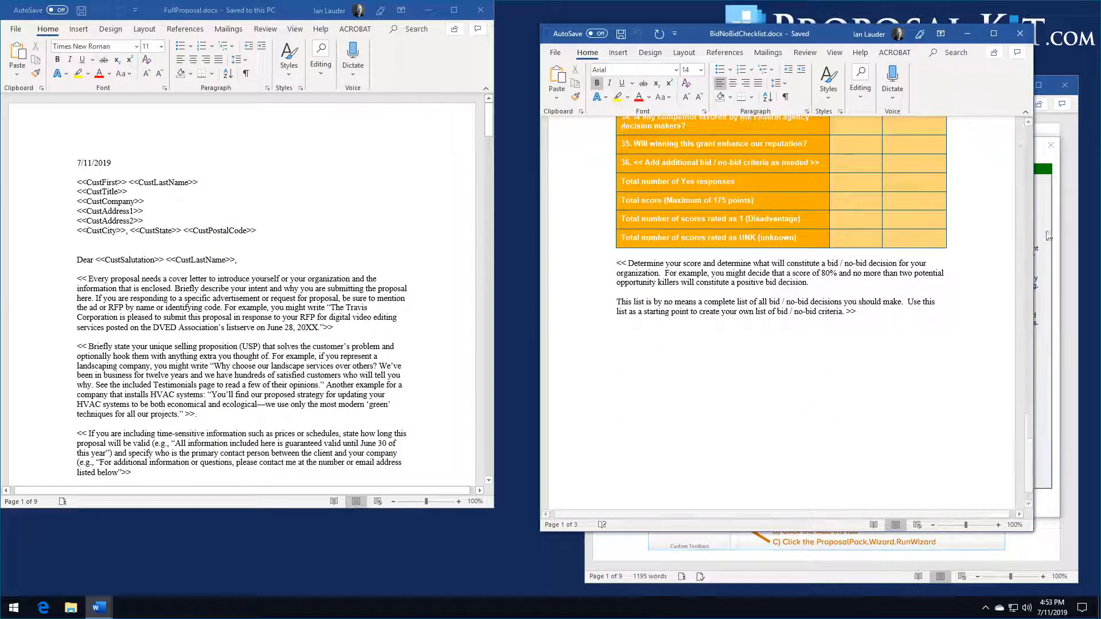
click(1020, 33)
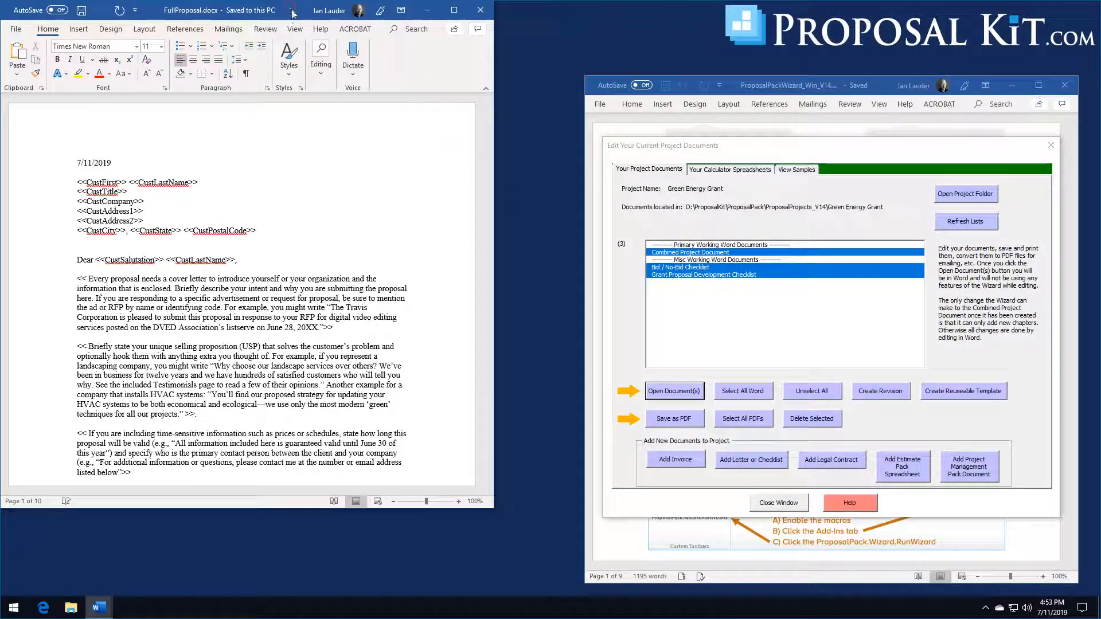
Step: Look through the combined proposal document from the cover letter and the full Table of Contents to the back cover
drag(290, 9, 477, 21)
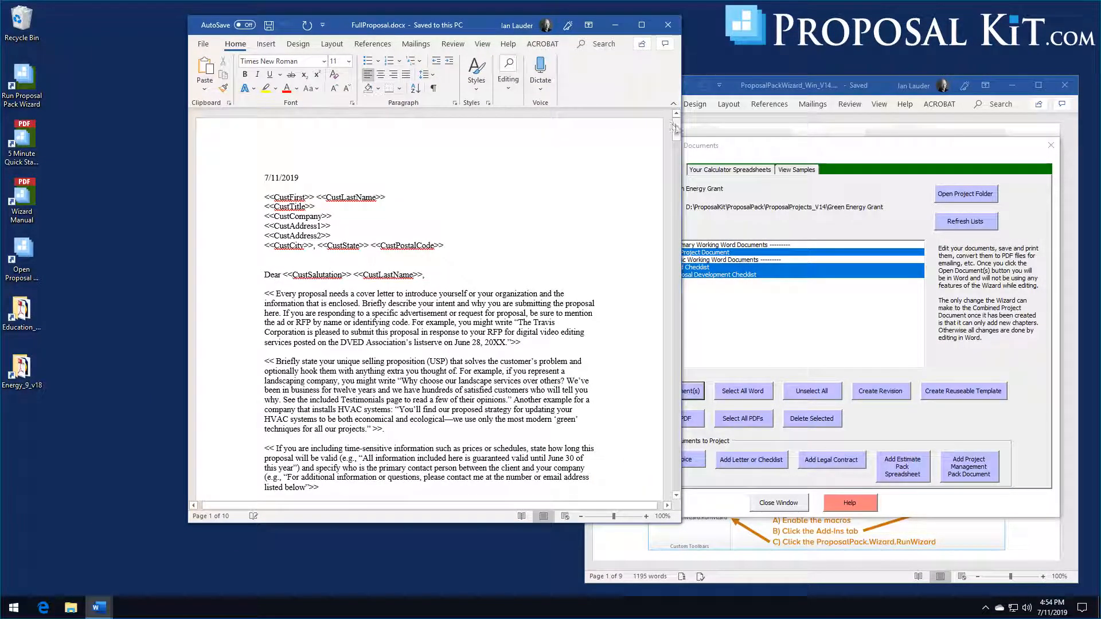
drag(677, 128, 679, 196)
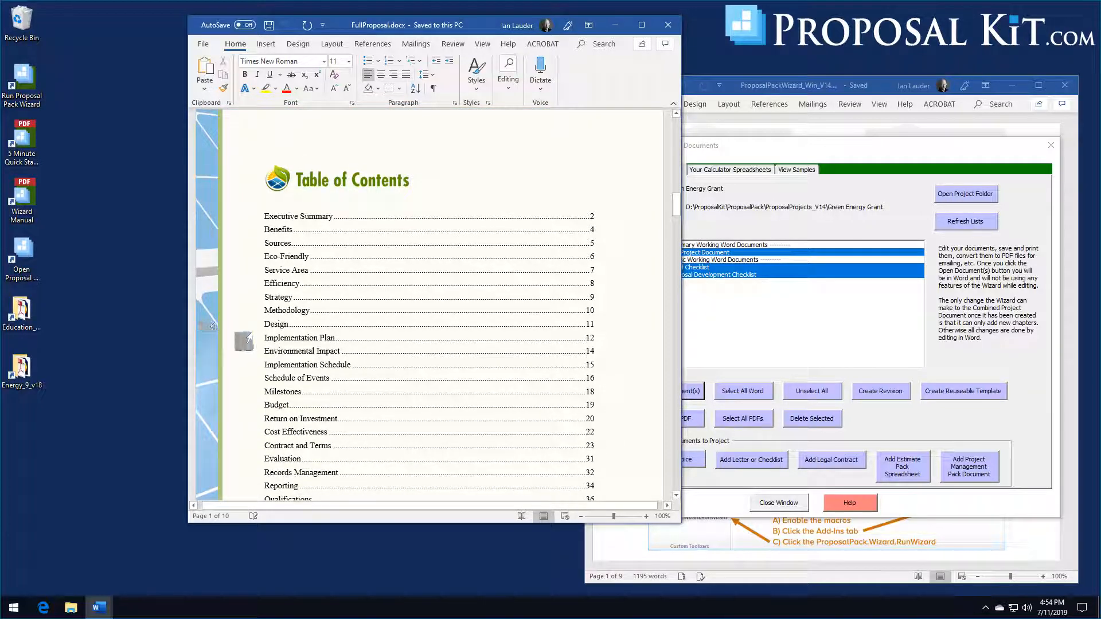
scroll(241, 341, down, 1)
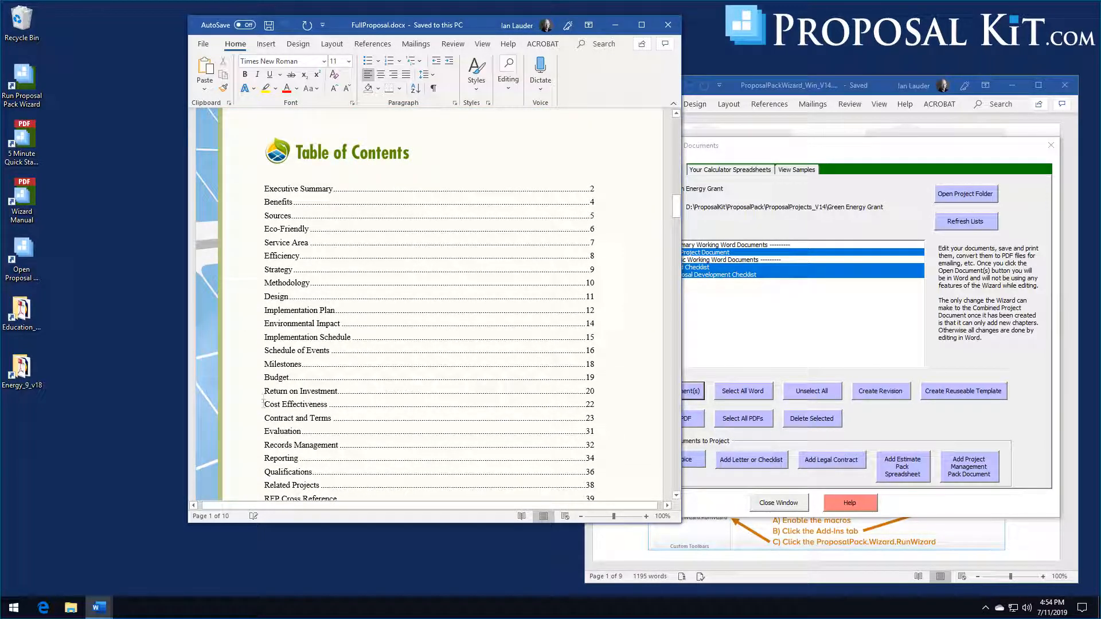
scroll(264, 355, down, 2)
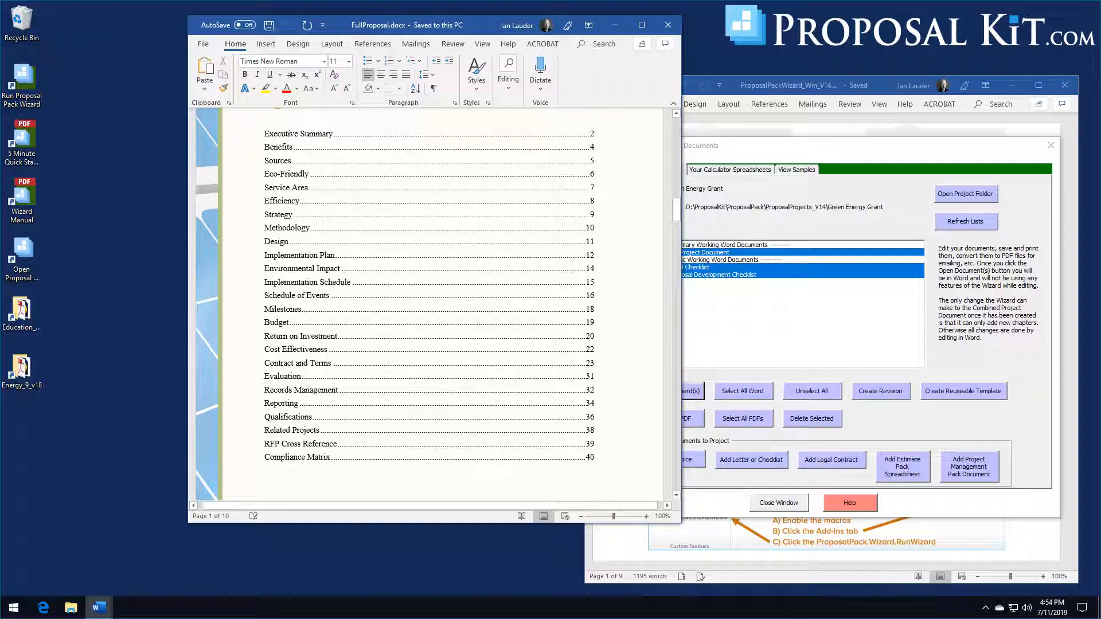
drag(679, 211, 677, 489)
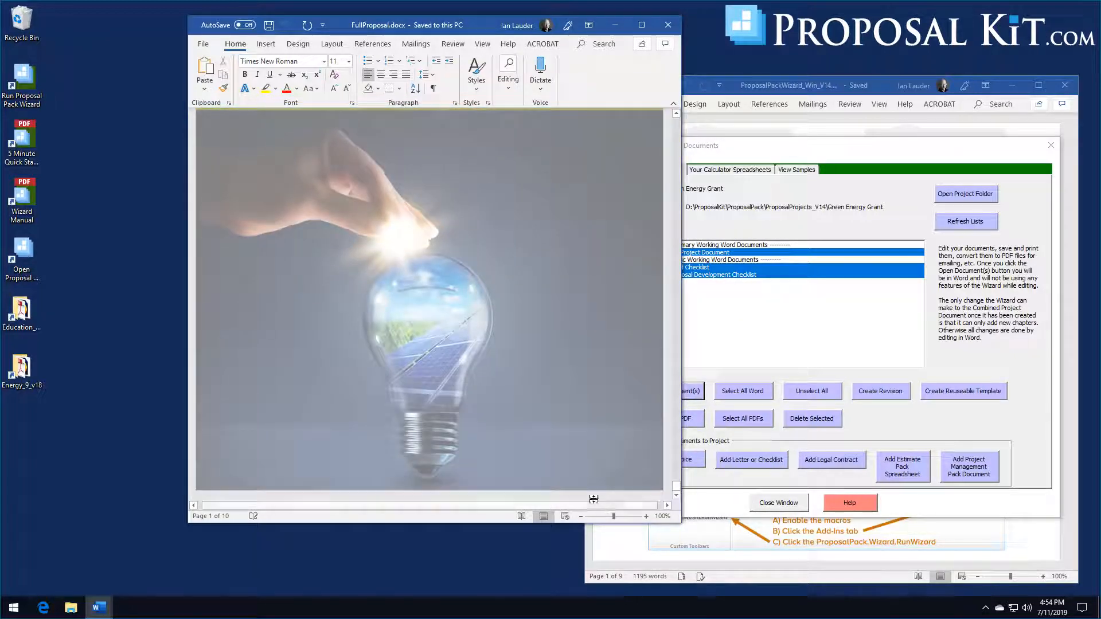
Step: Inspect the back cover's light bulb picture and orange background shape in the header and footer layer, and leave header editing
click(576, 469)
scroll(553, 304, up, 4)
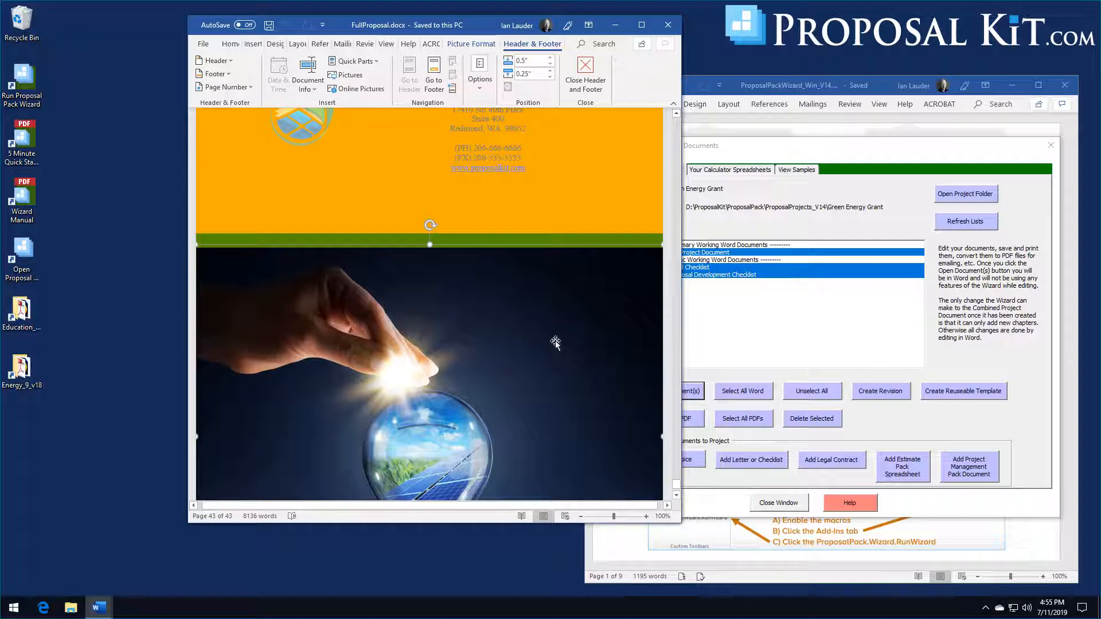
click(518, 208)
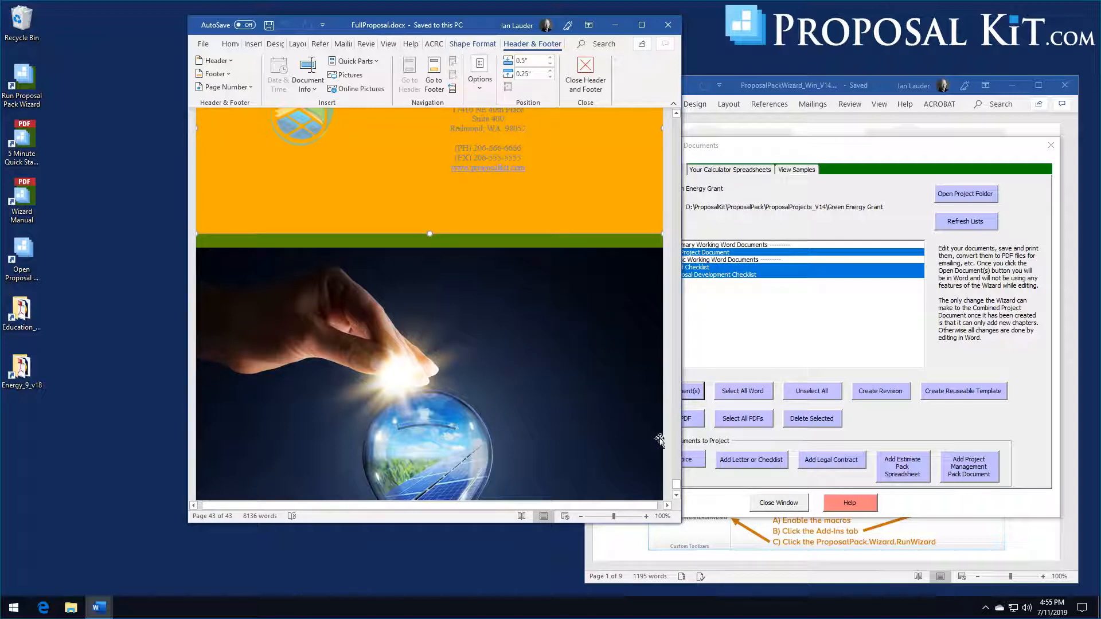
drag(677, 483, 678, 484)
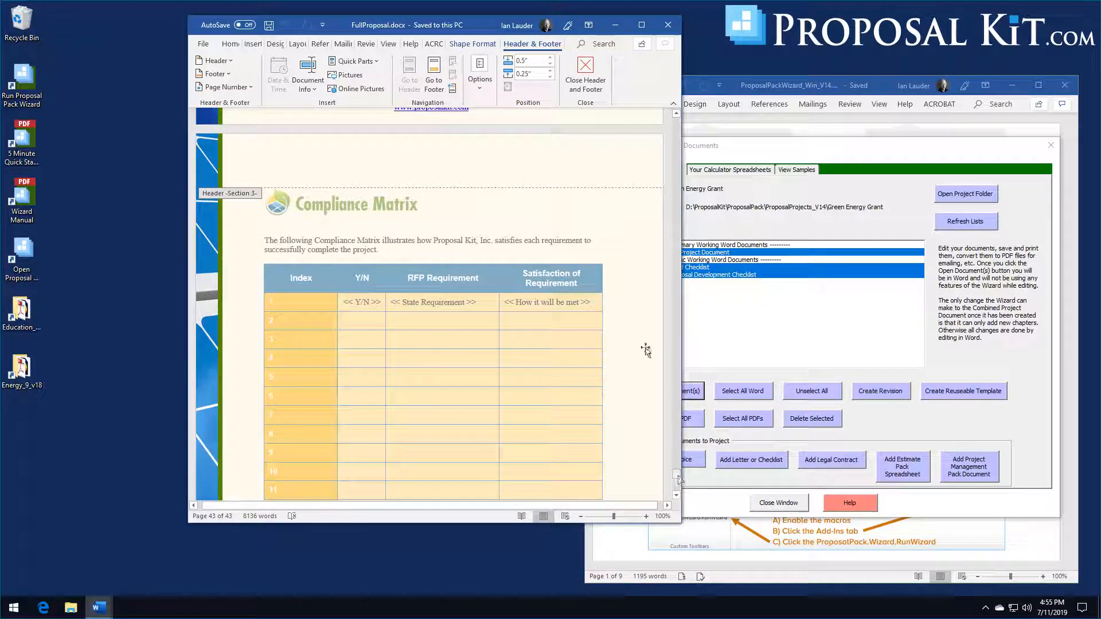
click(585, 74)
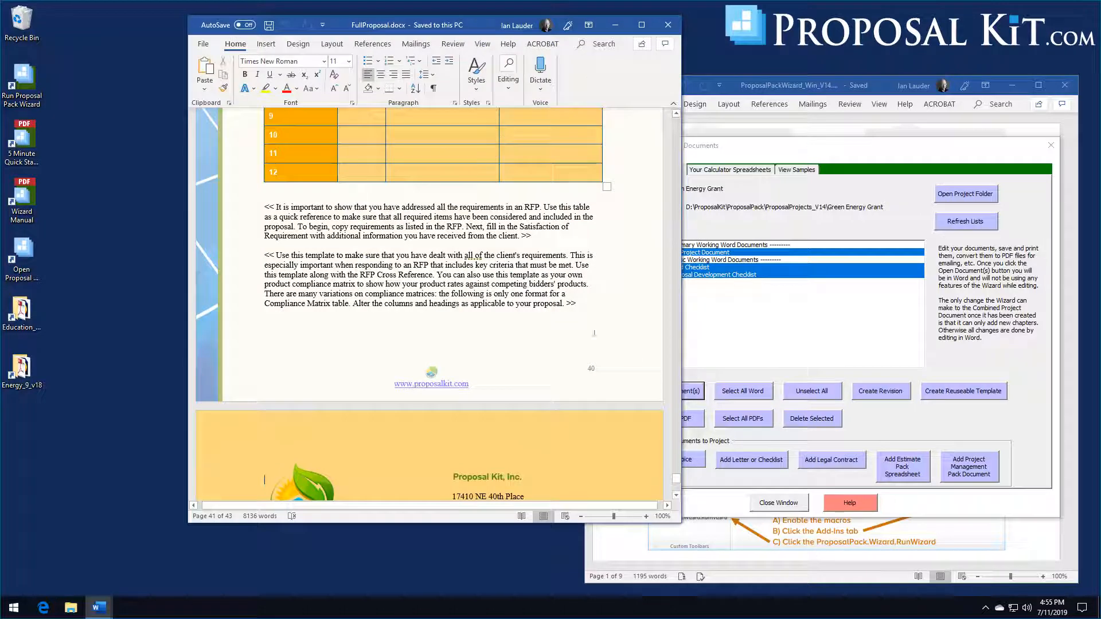
Step: Review the RFP Cross Reference and Related Projects chapters, return to the start of the proposal, and close the document
drag(677, 479, 681, 466)
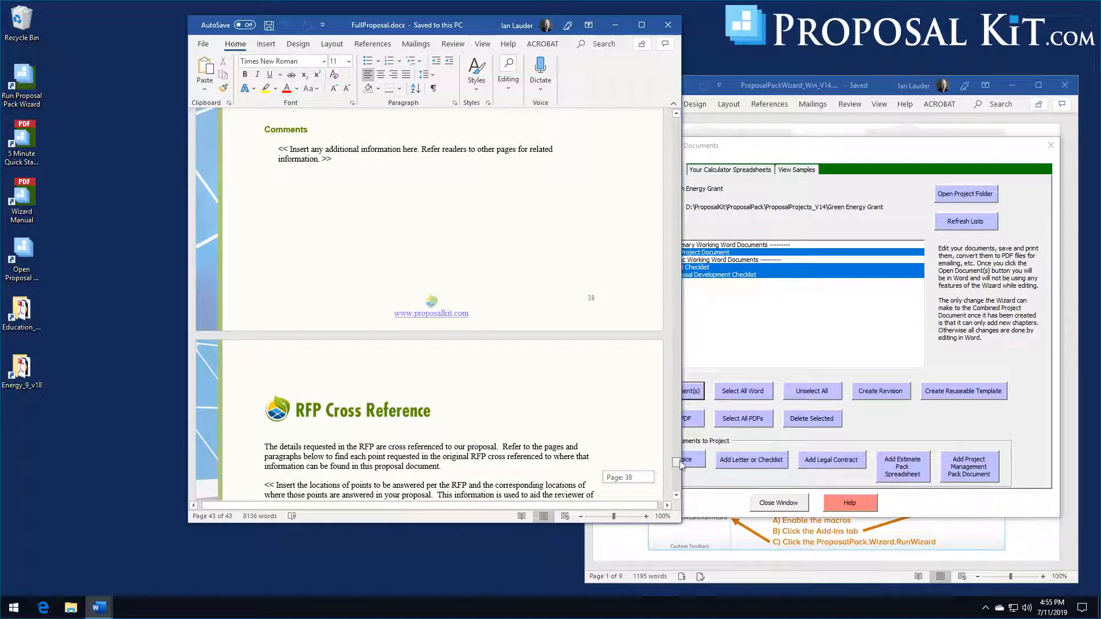
drag(680, 465, 680, 465)
drag(678, 465, 678, 459)
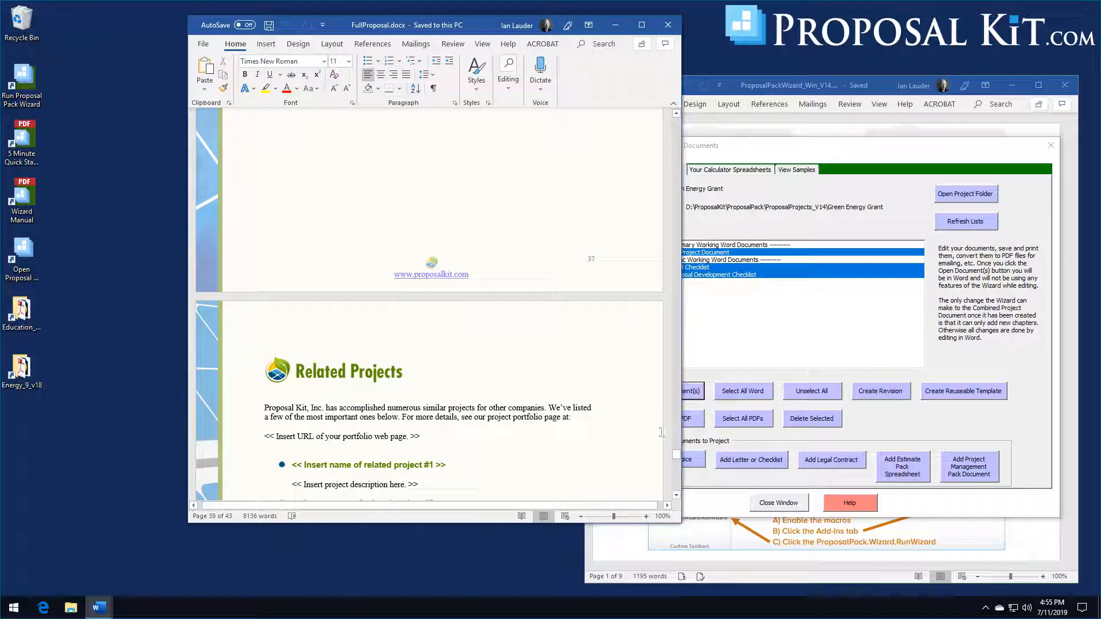
drag(676, 455, 683, 119)
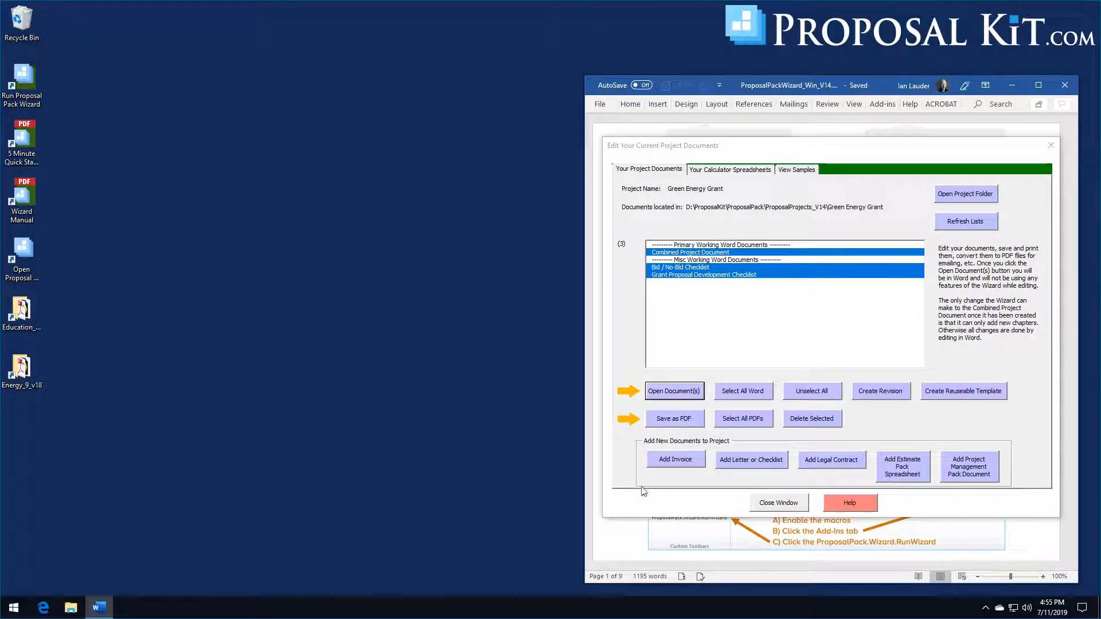
Step: Close the project document editing screen to return to the wizard's home screen, and shift that window slightly upward
click(766, 503)
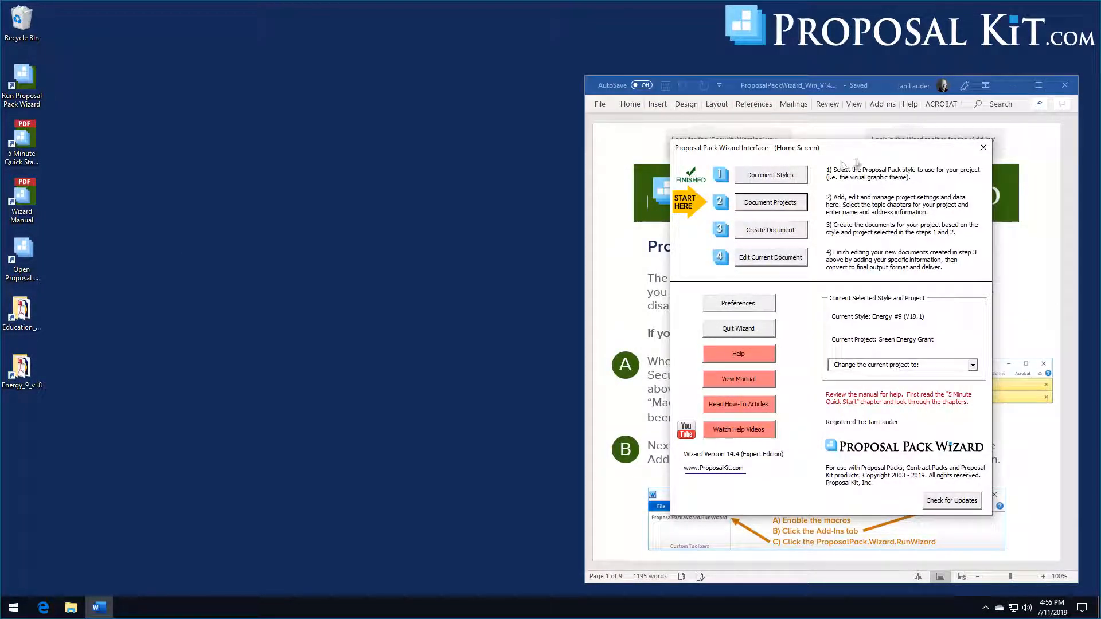
drag(861, 152, 865, 147)
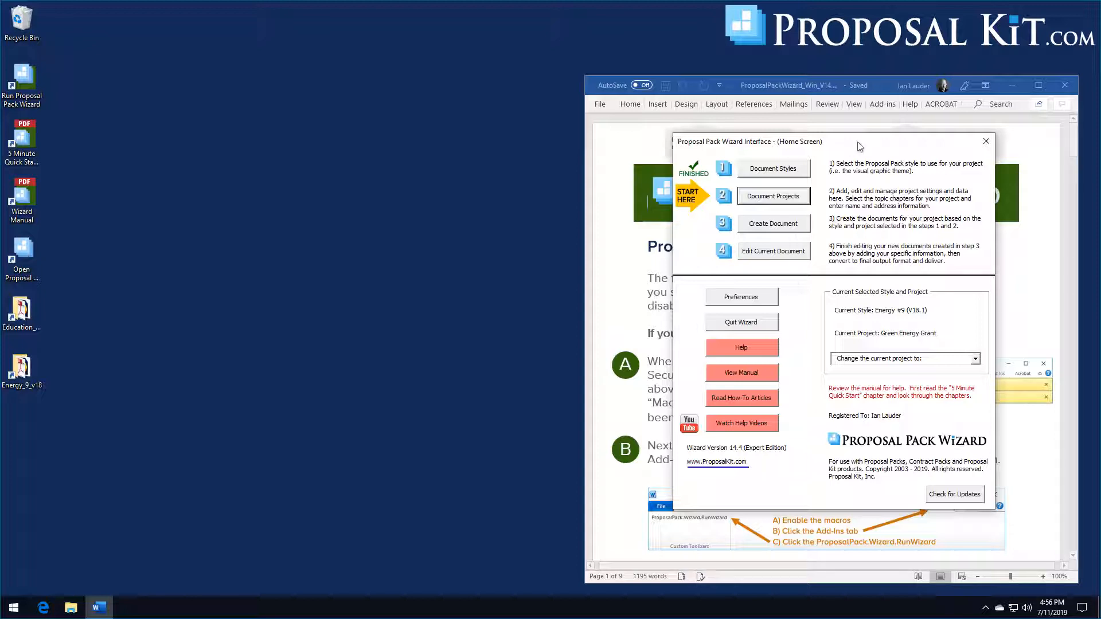
drag(861, 147, 859, 146)
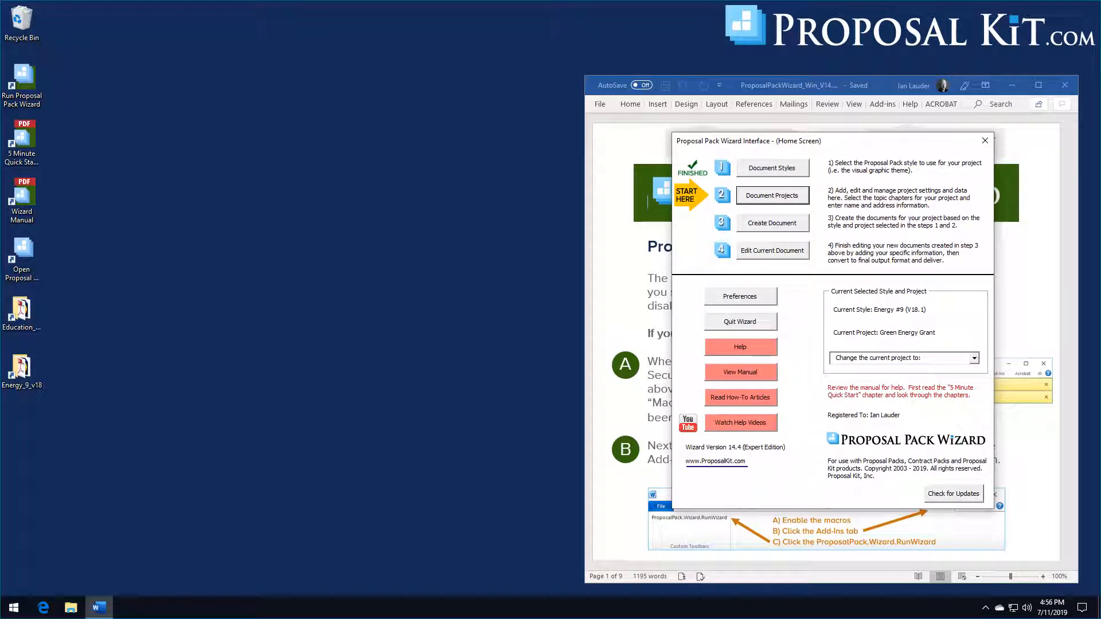